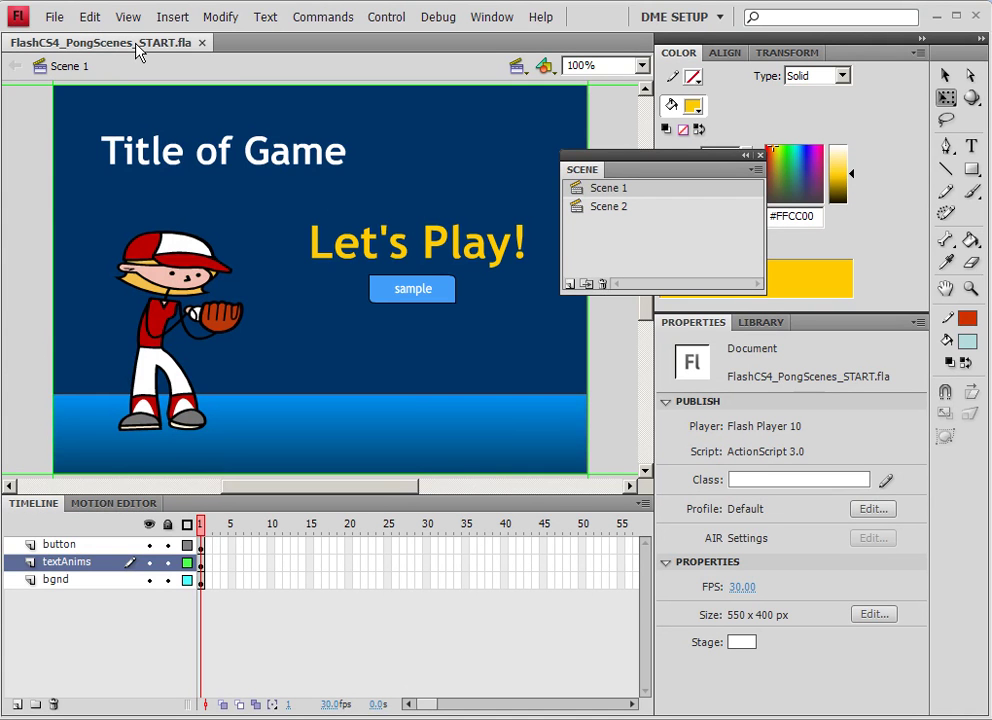
Flip back and forth between Scene 1 and Scene 2, ending on Scene 1
click(610, 206)
click(610, 190)
click(612, 206)
click(612, 190)
click(613, 207)
click(608, 188)
click(516, 68)
click(538, 102)
click(516, 68)
click(538, 85)
Inspect the title, Let's Play! text, button, player clip and Scene 2's baseball player
click(167, 162)
click(362, 257)
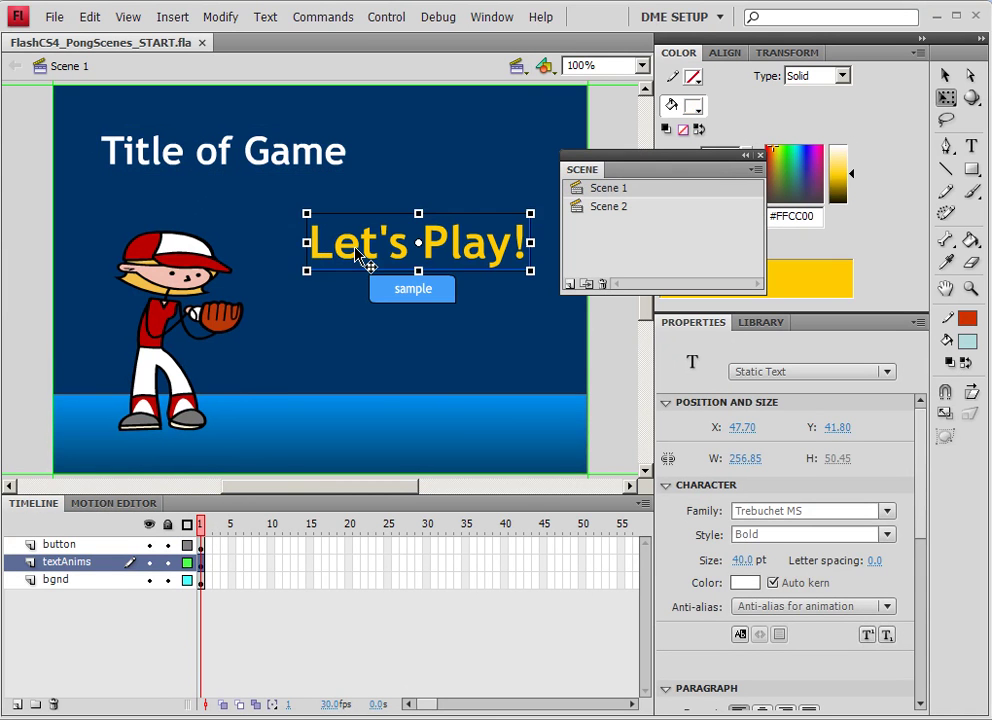
click(410, 298)
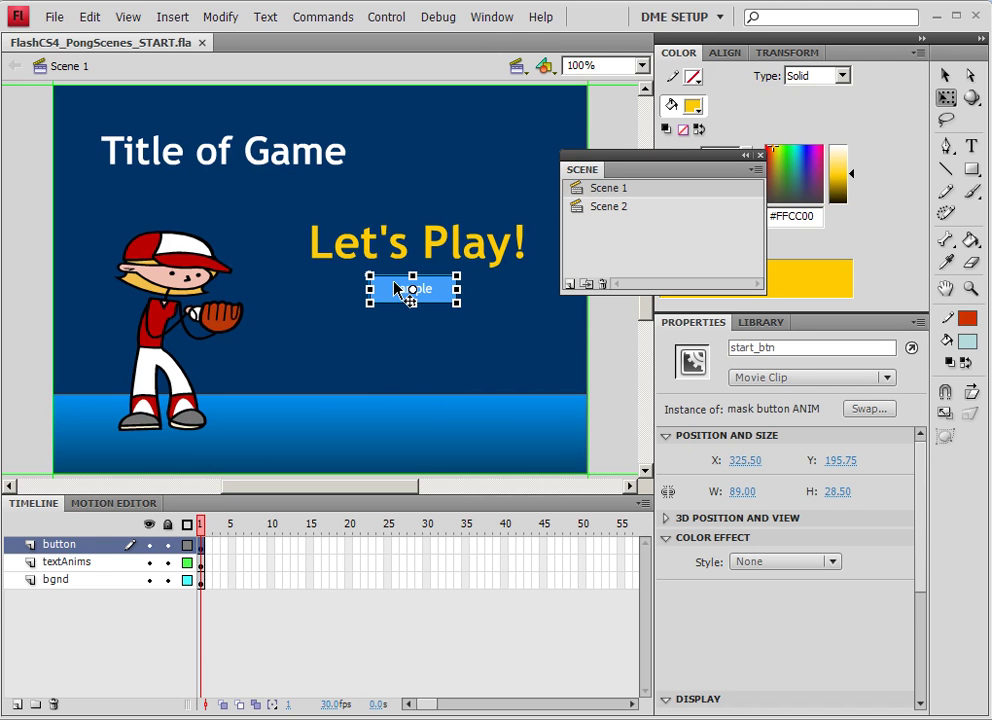
click(194, 283)
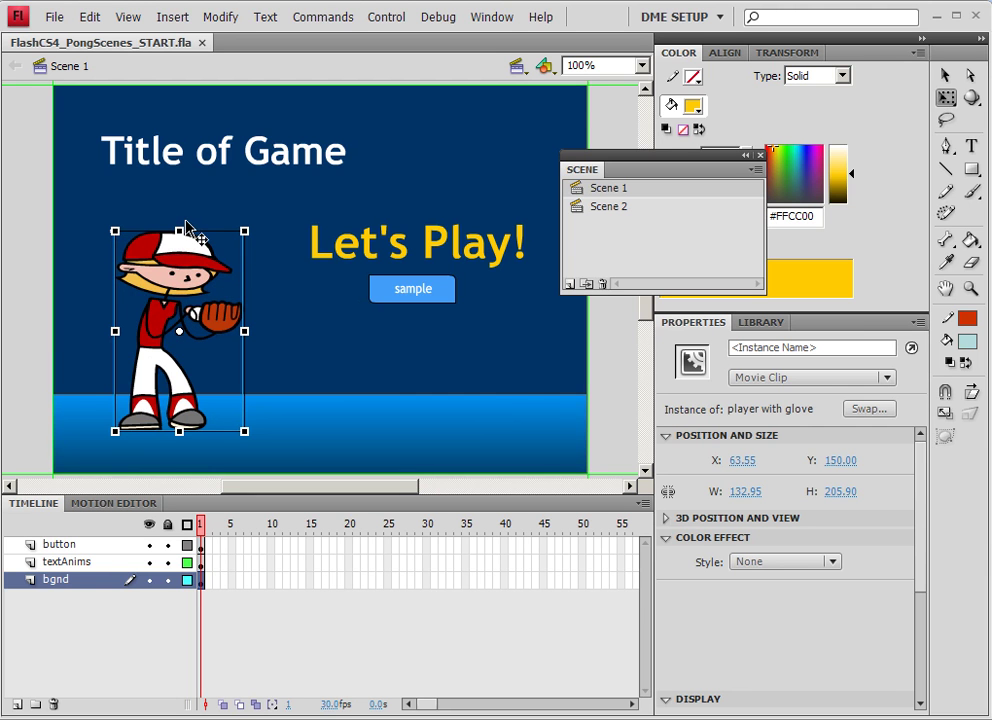
click(517, 66)
click(546, 103)
click(132, 385)
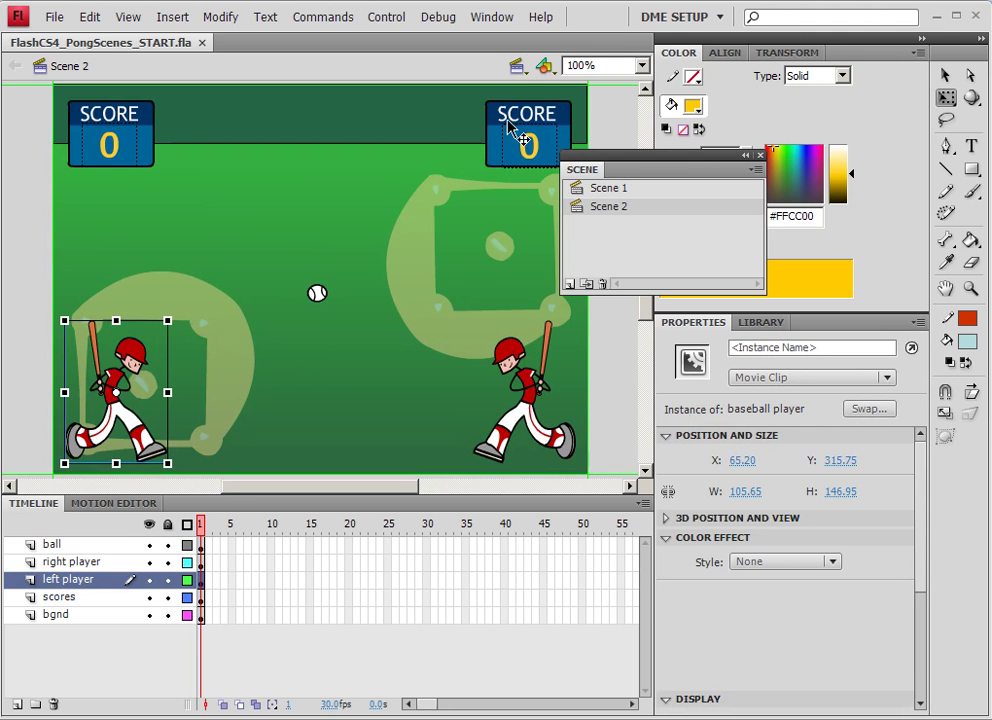
click(519, 66)
click(542, 86)
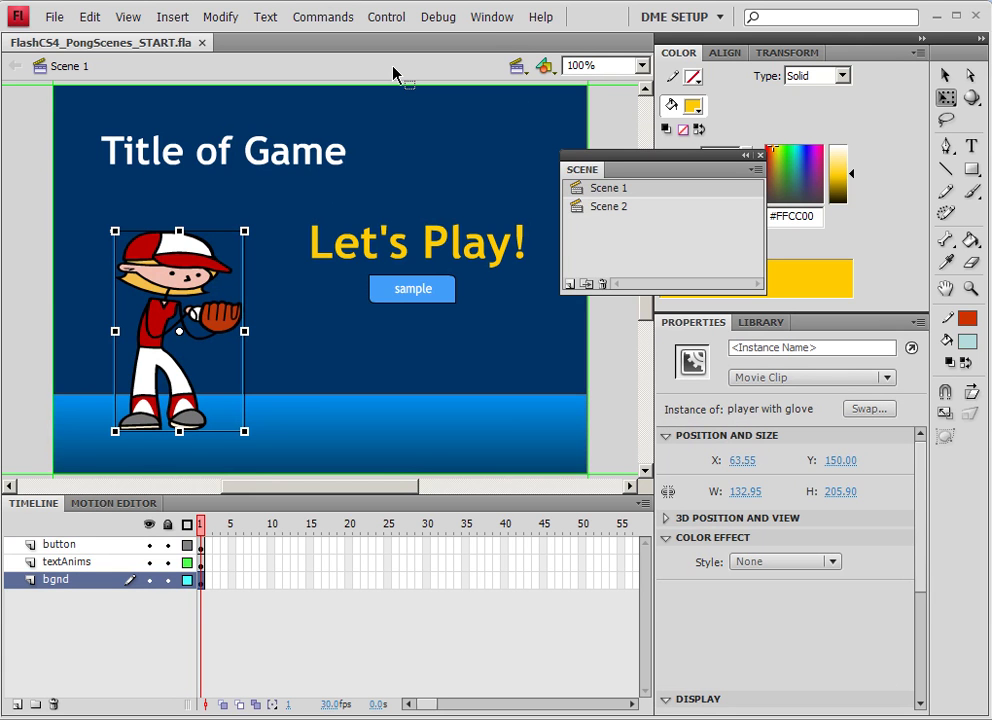
Change the 'Title of Game' text from Trebuchet MS Bold 40 pt to Forte 50 pt
click(151, 158)
click(178, 171)
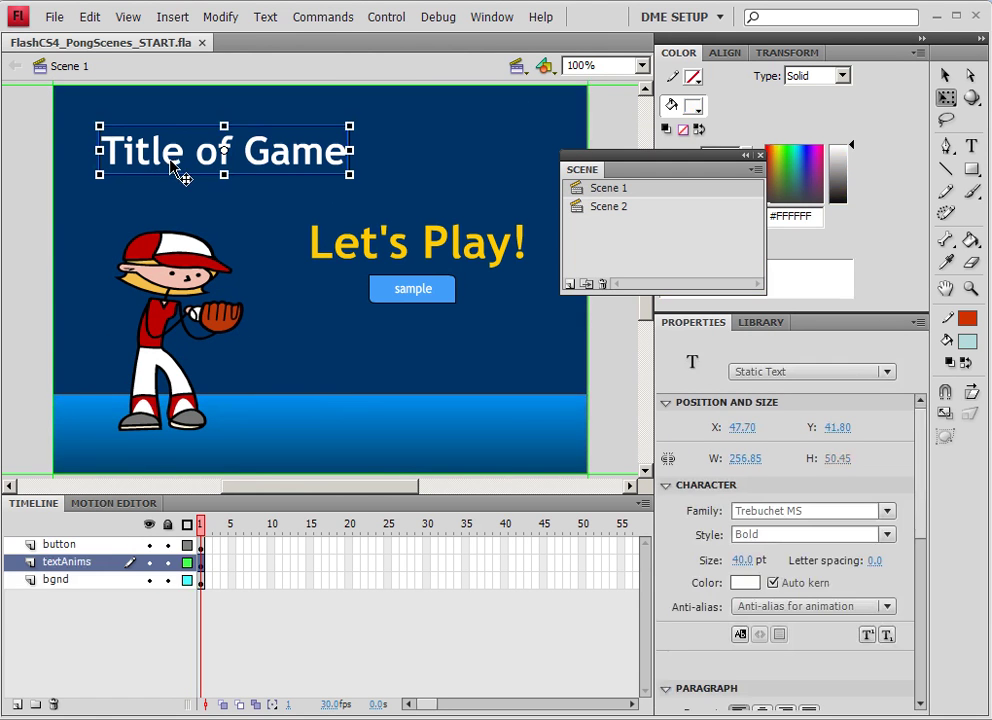
click(945, 75)
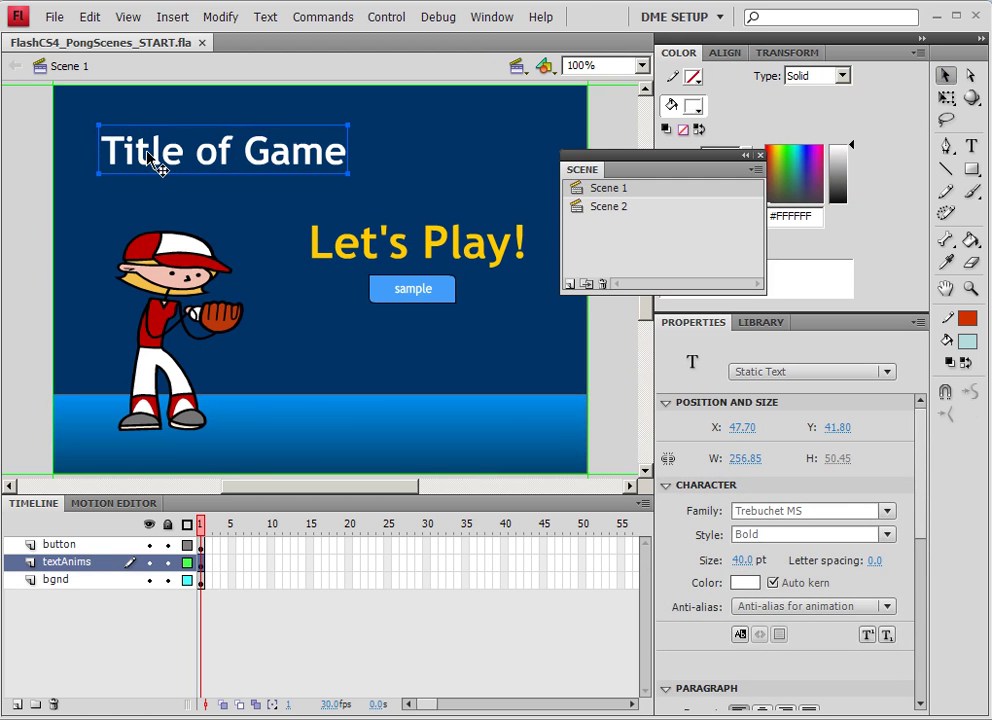
click(849, 510)
text(Forte)
key(Return)
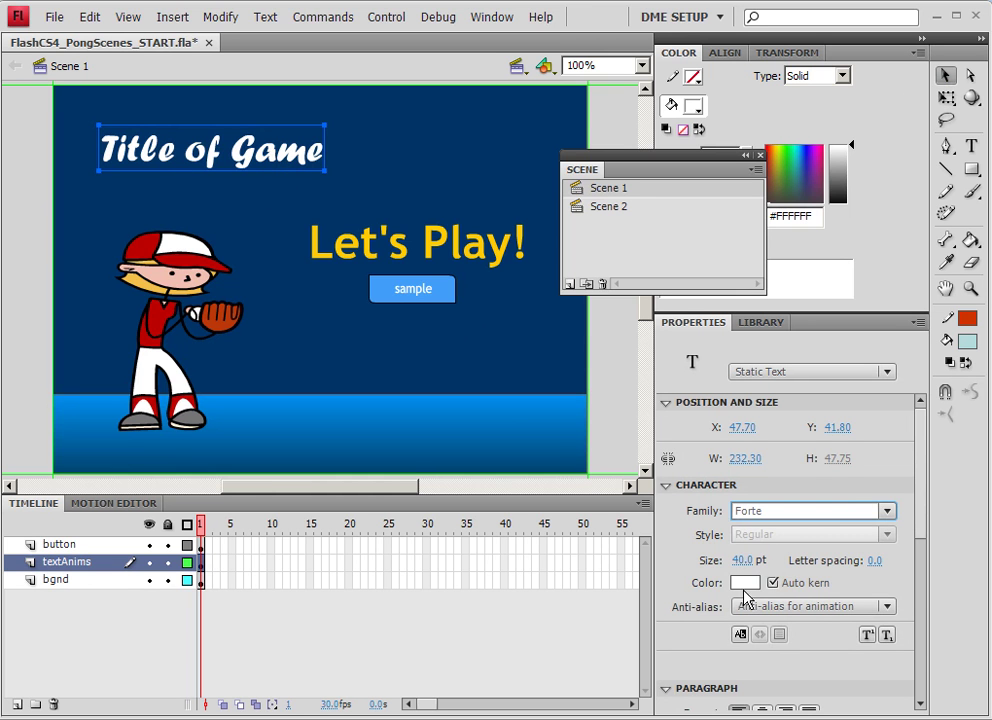
drag(742, 560, 759, 567)
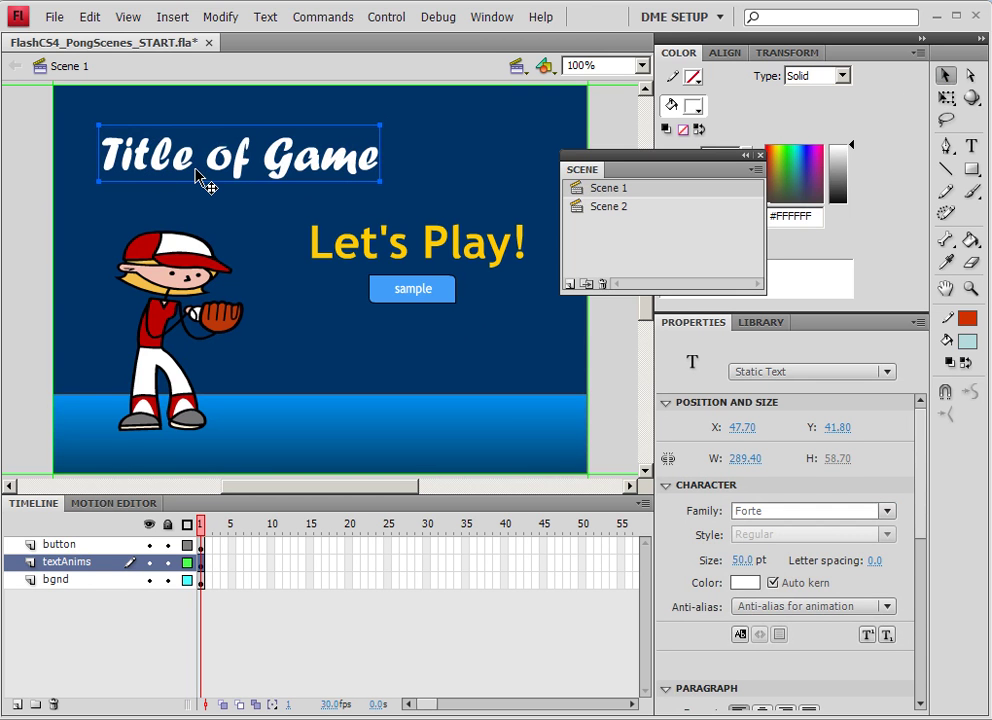
Kern several title letter pairs tighter with Ctrl+Alt+Left, including the m and e in Game
double_click(155, 175)
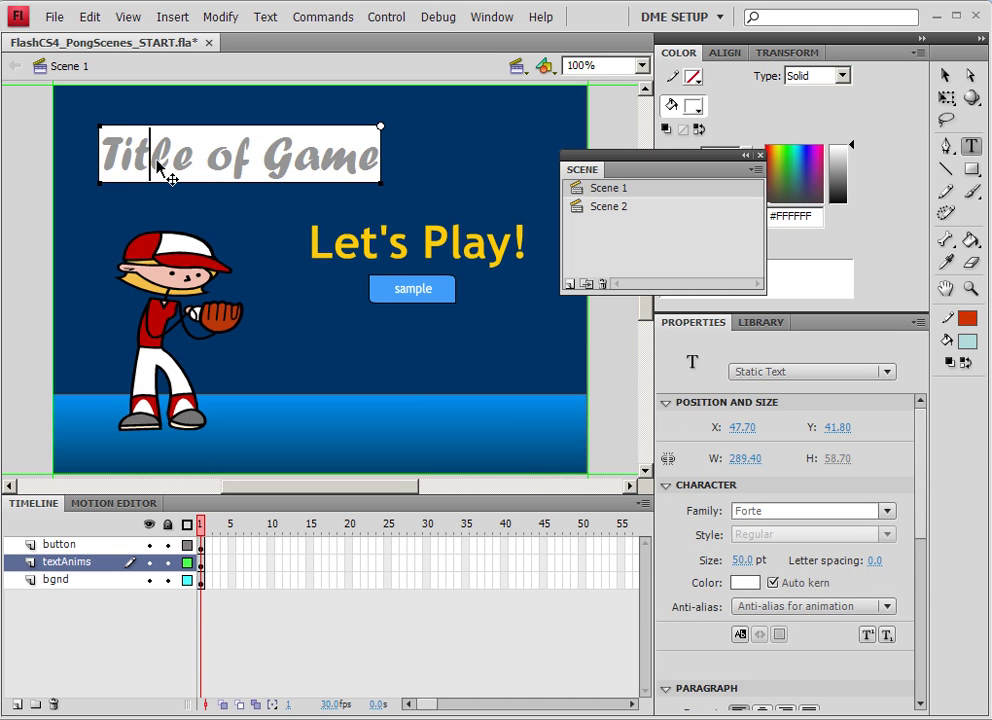
key(ctrl+alt+Left)
key(ctrl+alt+Left)
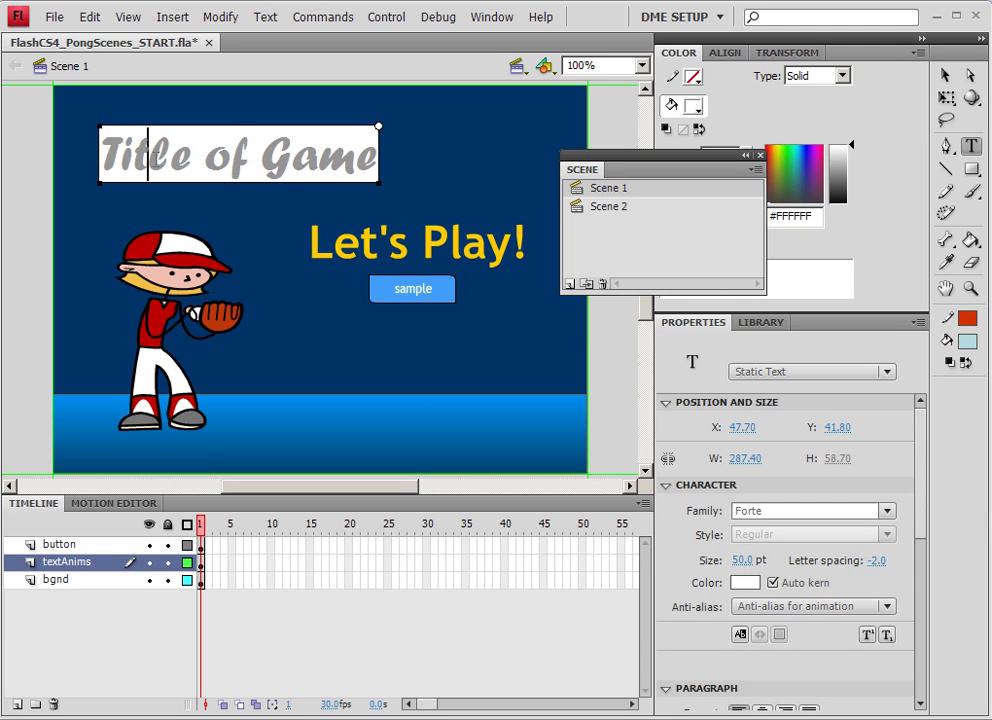
key(ctrl+alt+Left)
key(ctrl+alt+Left)
key(ctrl+alt+Left)
key(ctrl+alt+Left)
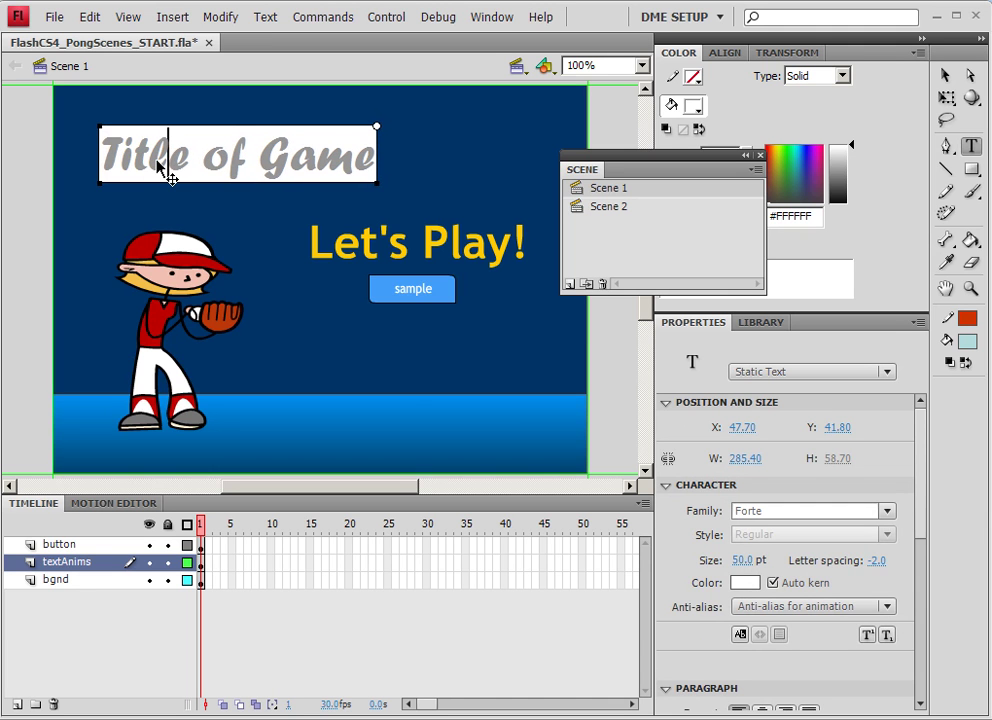
key(ctrl+alt+Left)
key(Right)
key(Right)
key(ctrl+alt+Left)
key(Right)
key(Right)
key(ctrl+alt+Left)
key(Right)
key(Right)
key(Right)
key(Right)
key(Right)
key(Right)
key(Left)
key(ctrl+alt+Left)
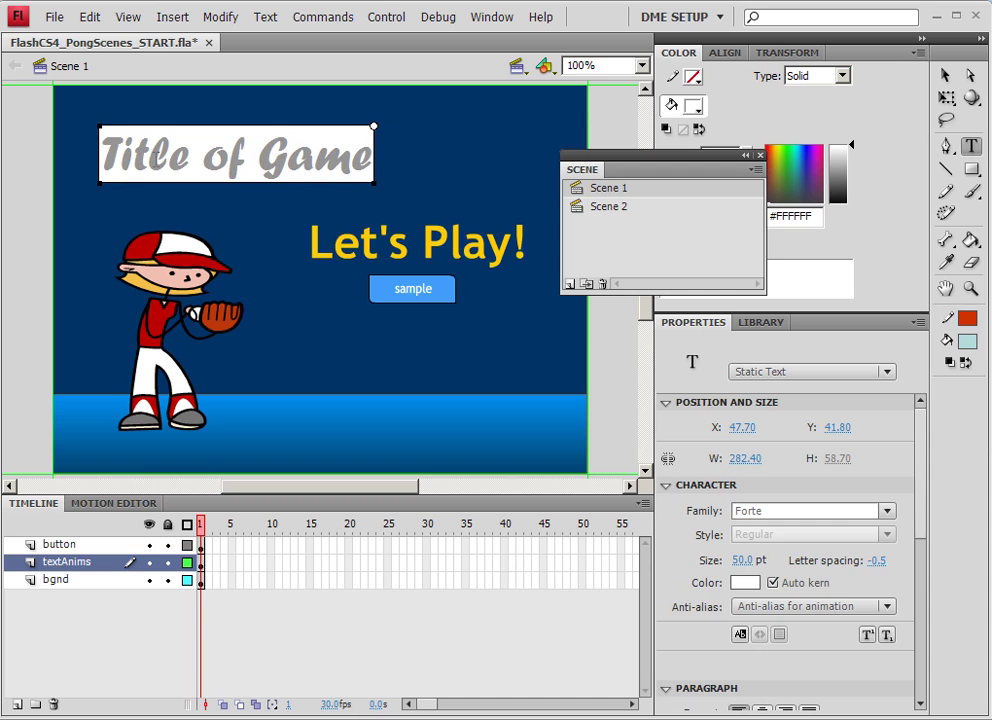
Leave title text editing, briefly reopening and closing it twice more
click(181, 207)
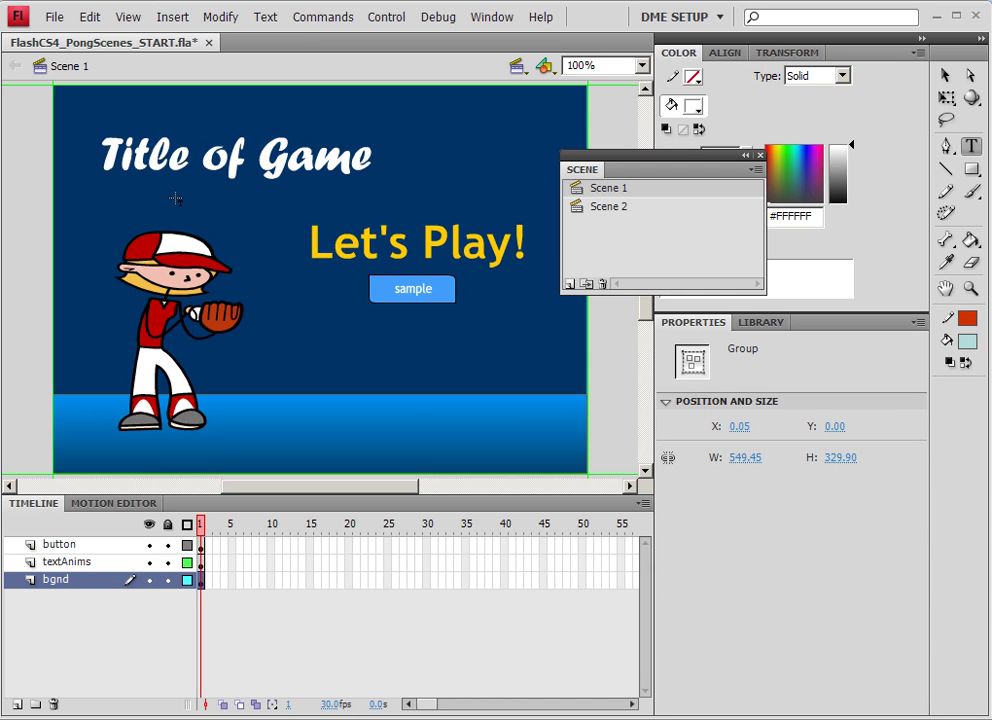
click(318, 167)
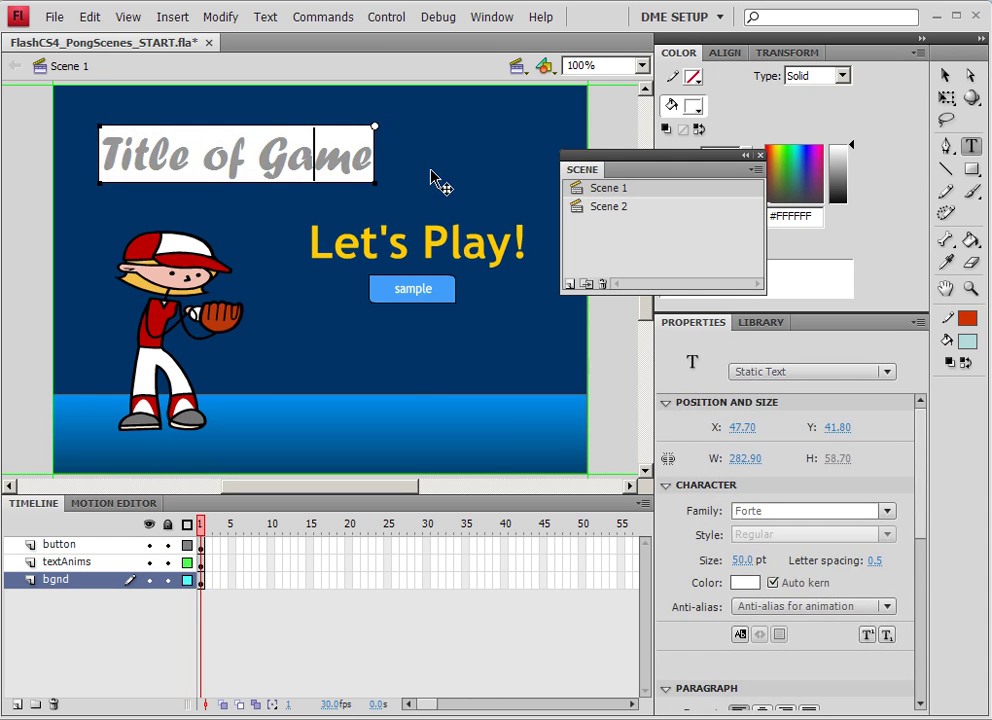
click(355, 205)
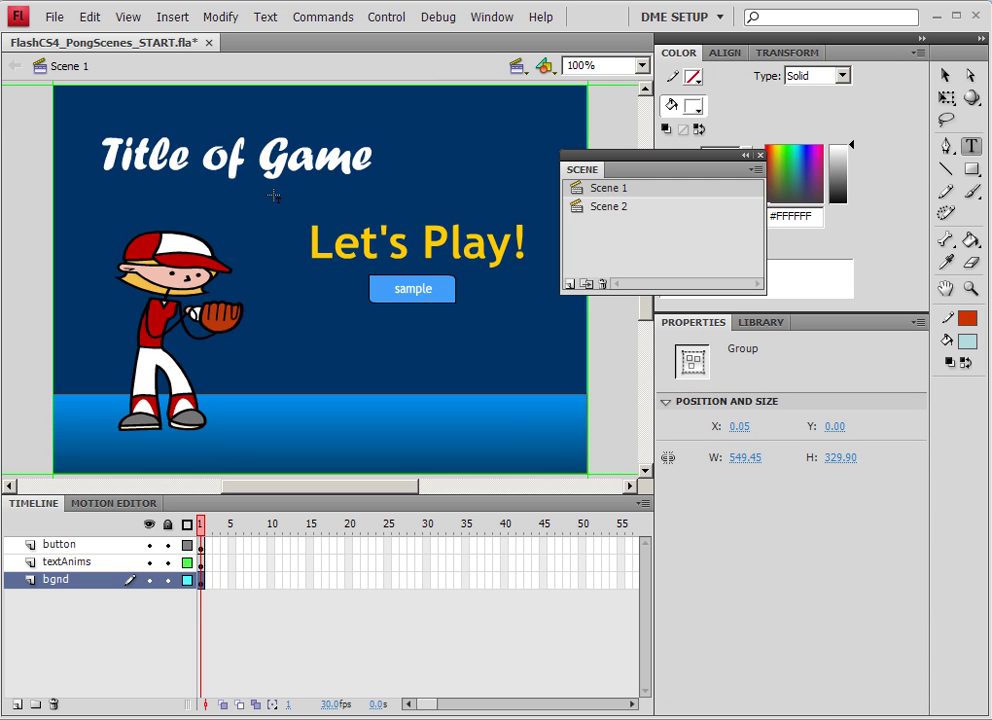
click(130, 125)
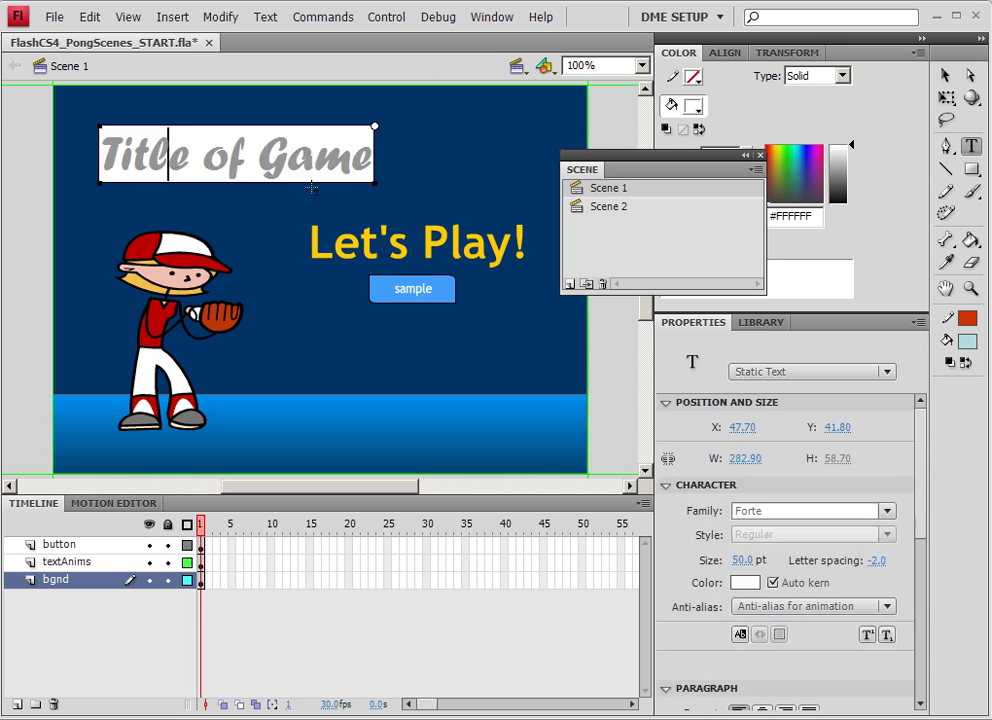
click(265, 212)
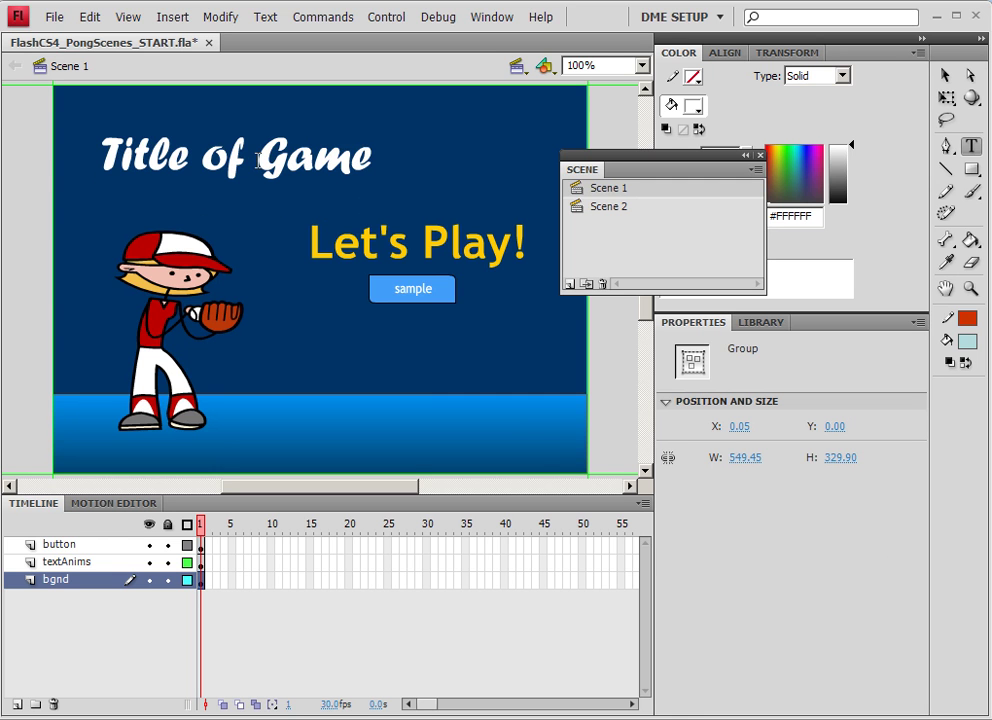
Split 'Game' out of the title as separate text and shrink 'Title of' to 42 pt
drag(258, 160, 372, 159)
key(ctrl+c)
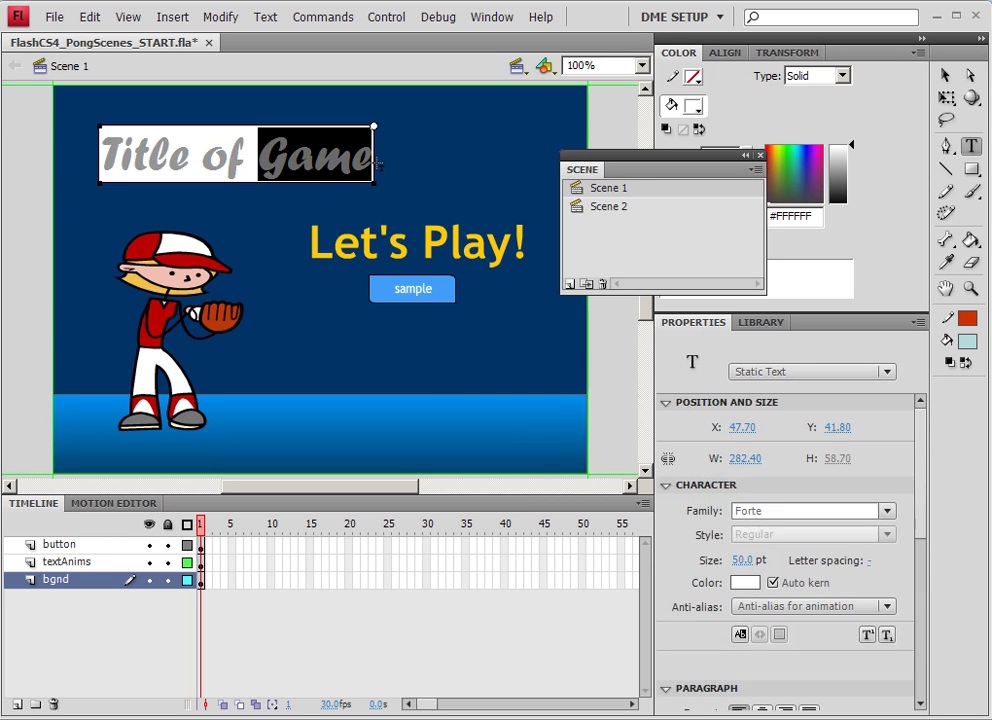
key(BackSpace)
key(BackSpace)
click(214, 210)
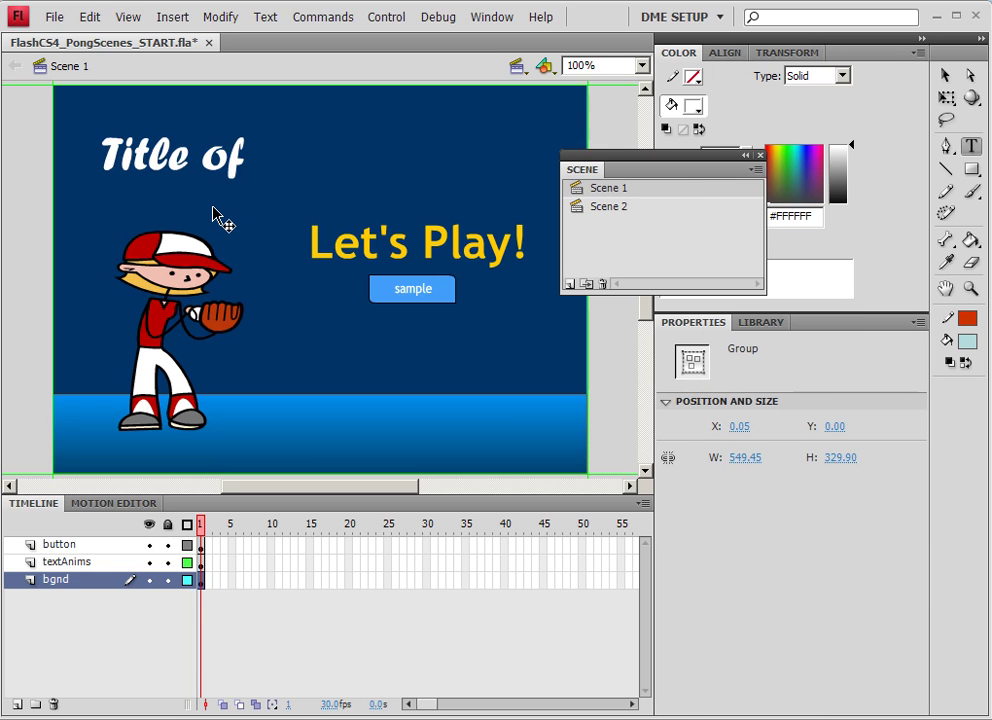
key(ctrl+v)
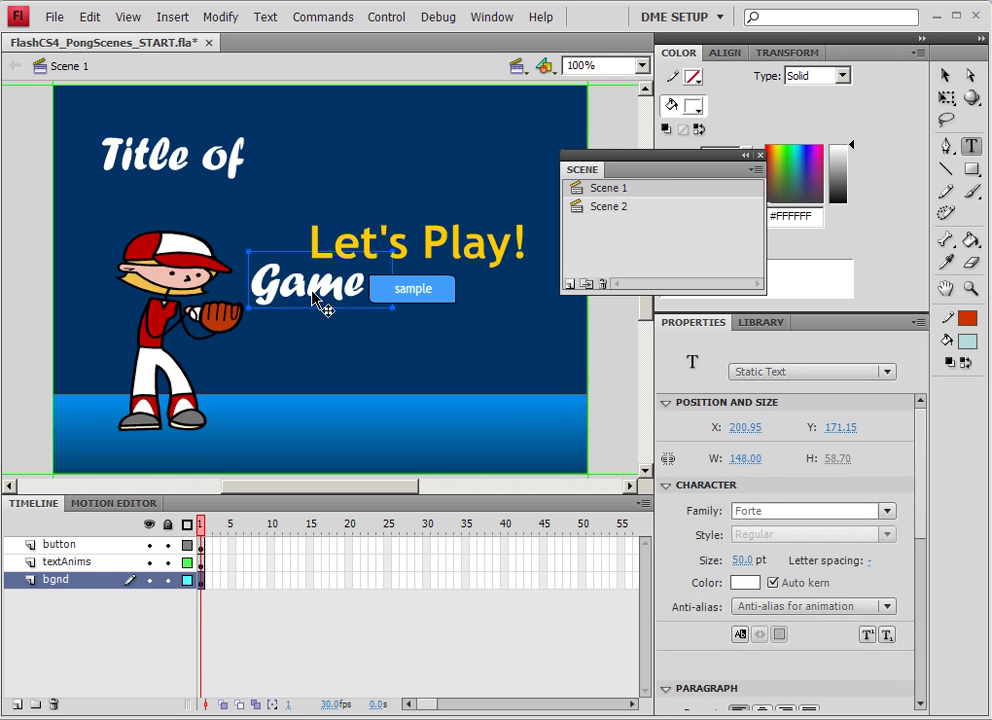
drag(328, 306, 248, 221)
click(239, 166)
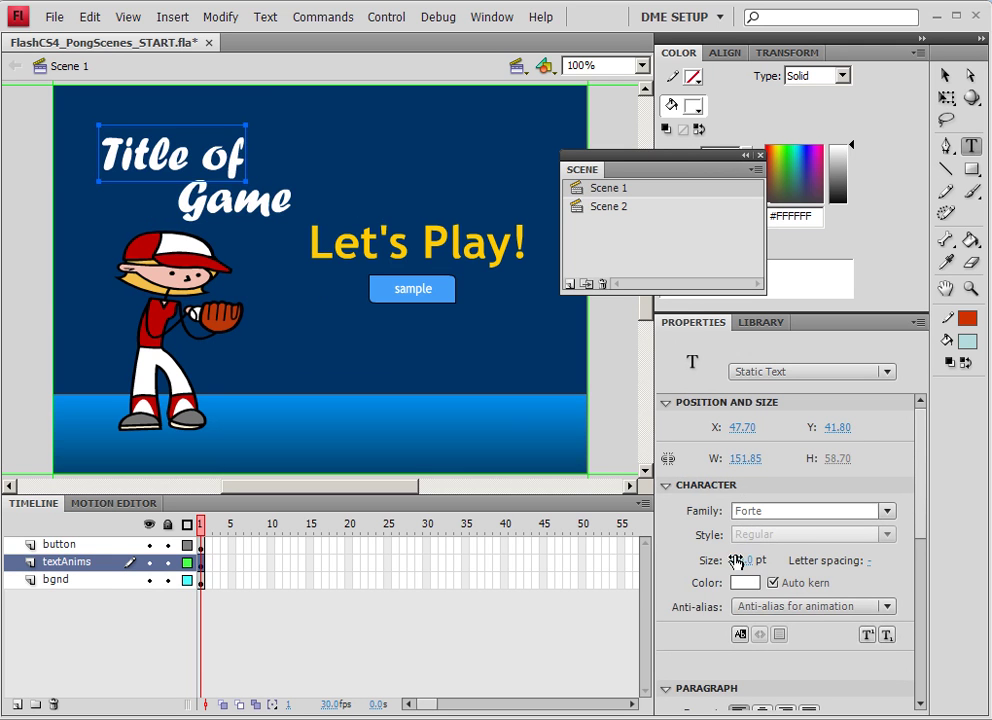
drag(741, 560, 719, 560)
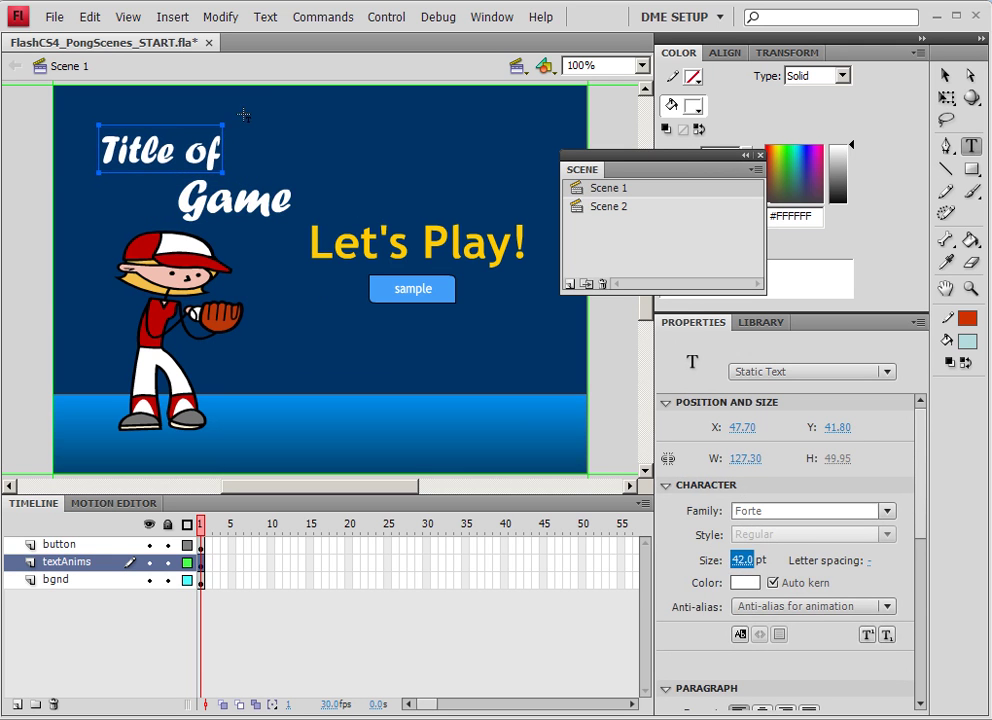
Move 'Game' beside 'Title of' and rotate it into an upward tilt with Free Transform
key(v)
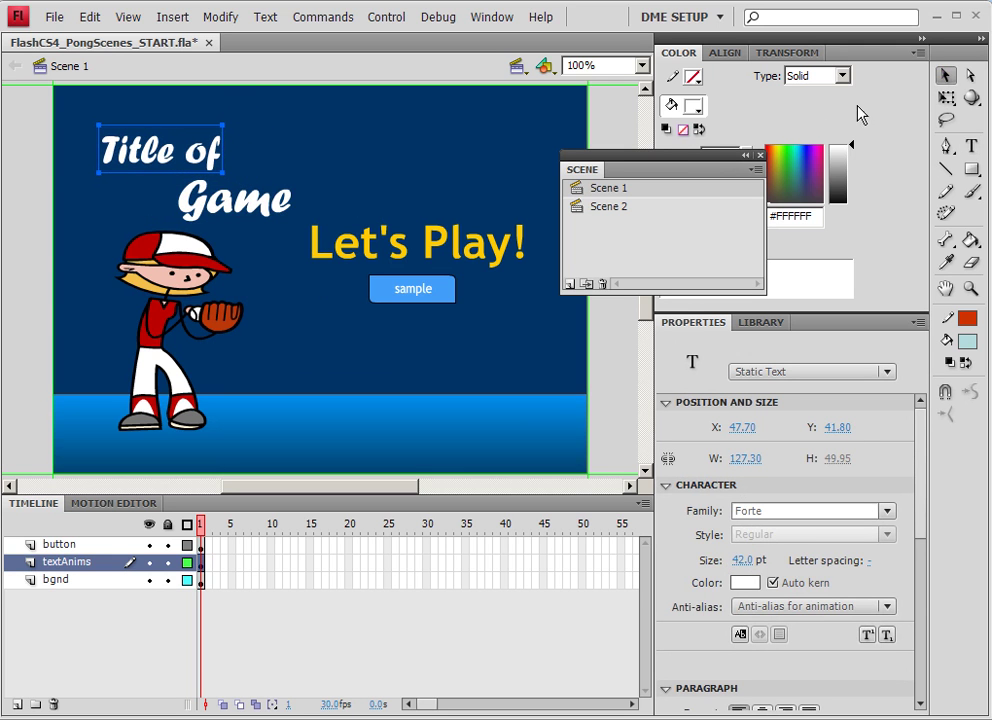
key(q)
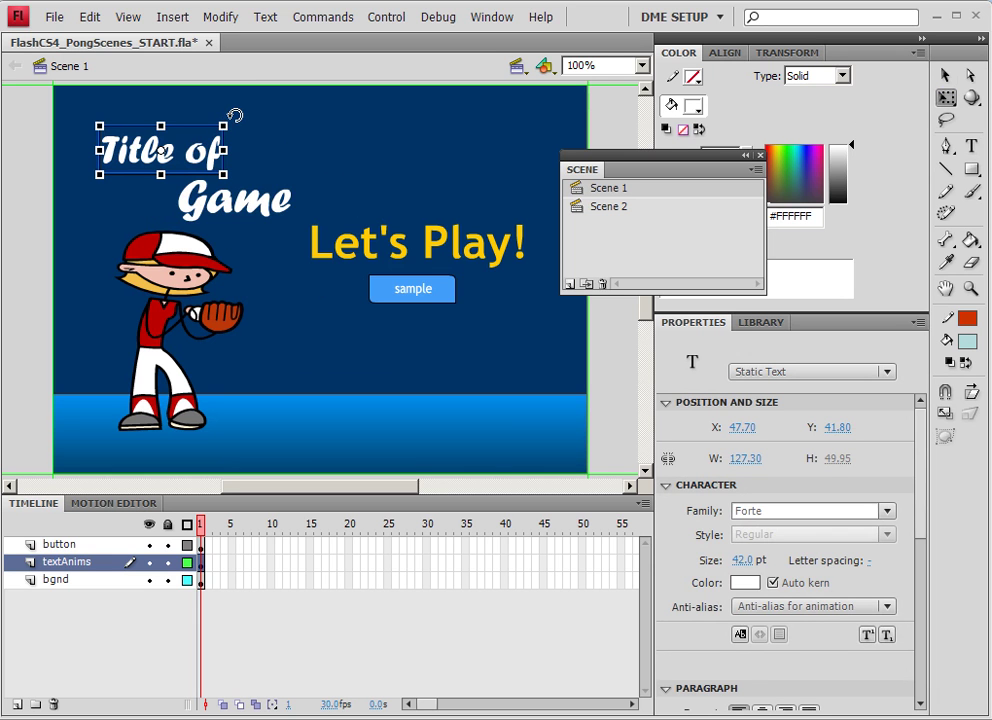
click(248, 205)
drag(248, 205, 298, 157)
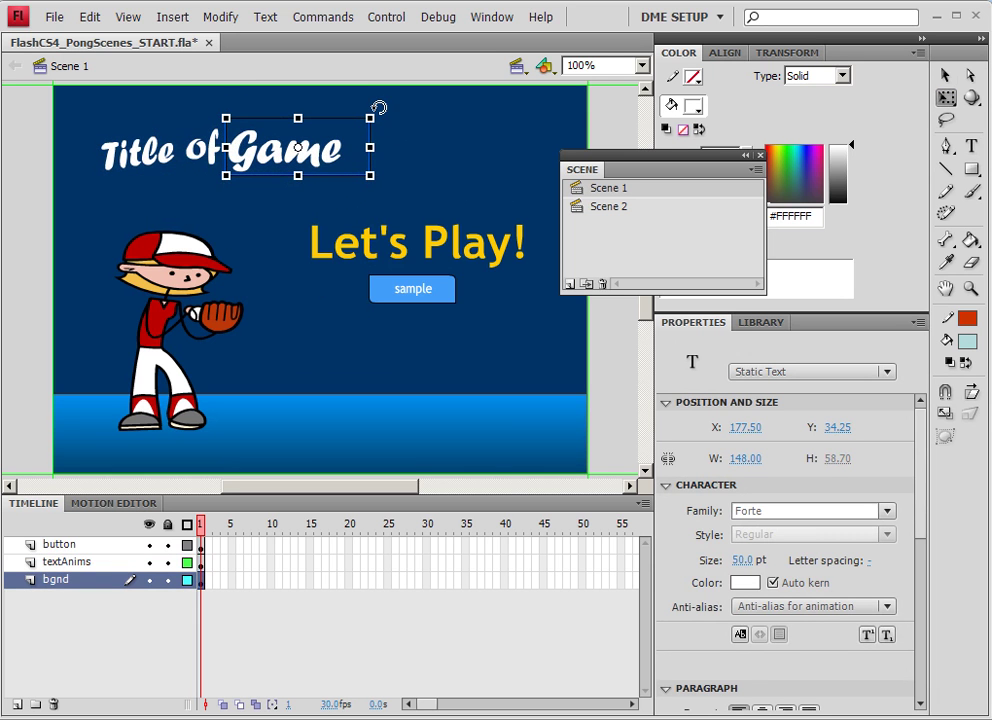
drag(376, 110, 372, 100)
mouse_move(285, 158)
mouse_down()
mouse_move(268, 150)
mouse_move(282, 153)
mouse_up()
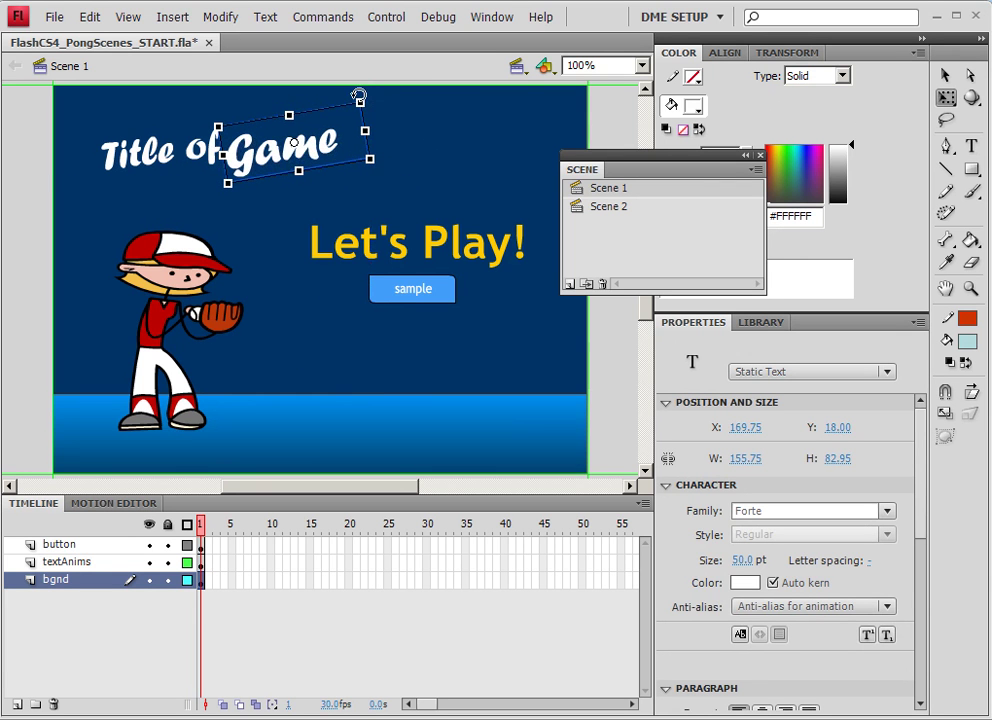
mouse_move(360, 96)
mouse_down()
mouse_move(381, 89)
mouse_move(360, 112)
mouse_up()
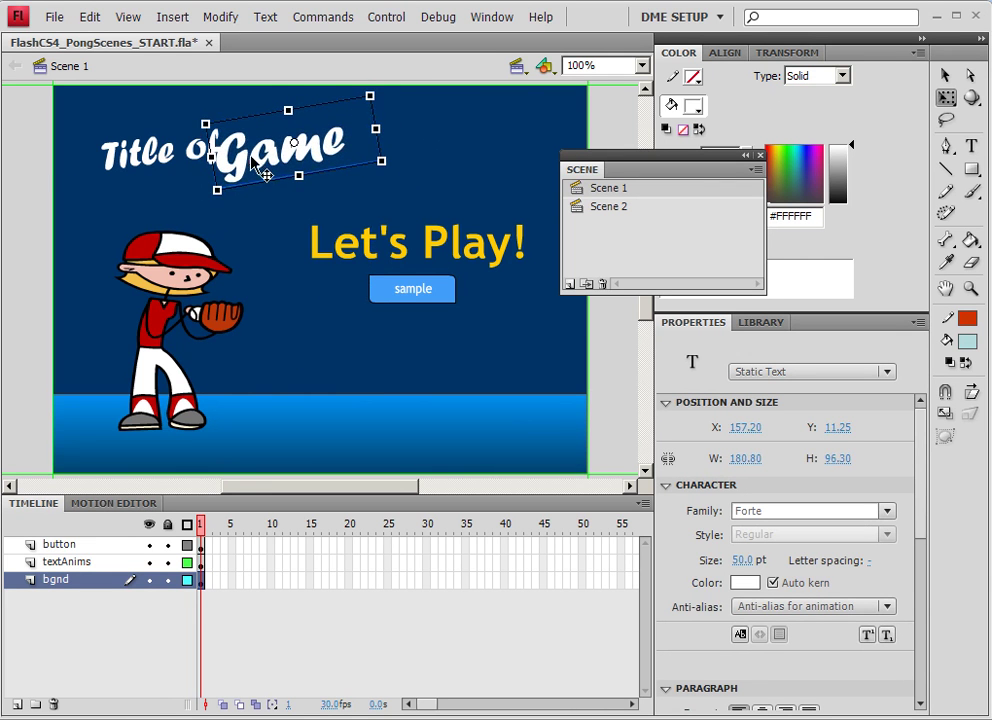
drag(258, 170, 266, 171)
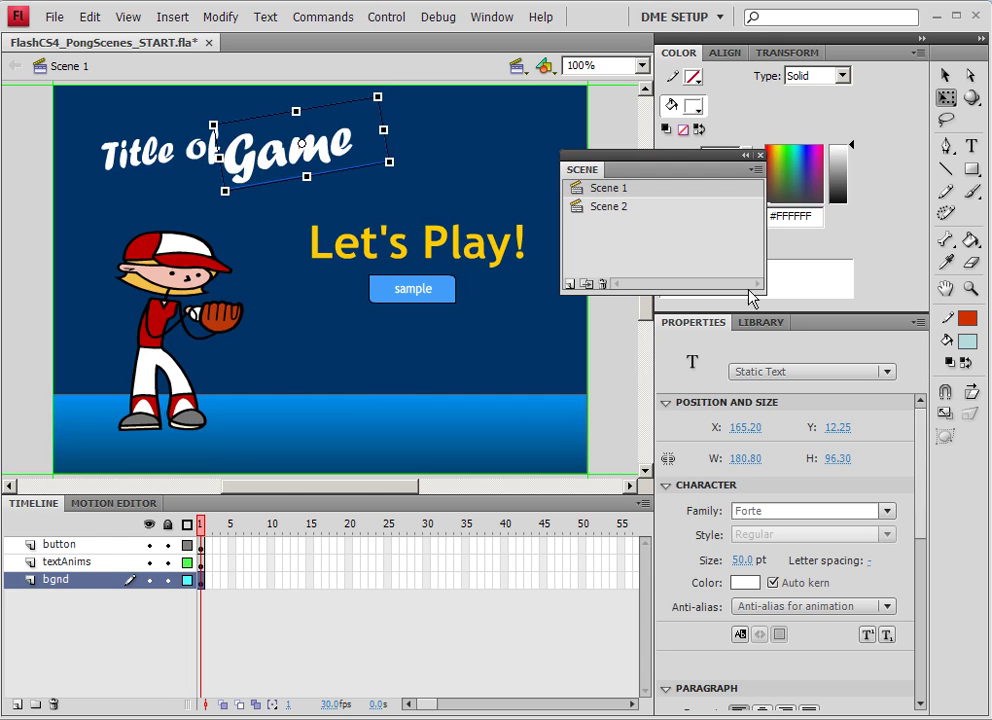
Make the 'Game' text light blue and nudge it slightly up and right
click(745, 582)
click(967, 341)
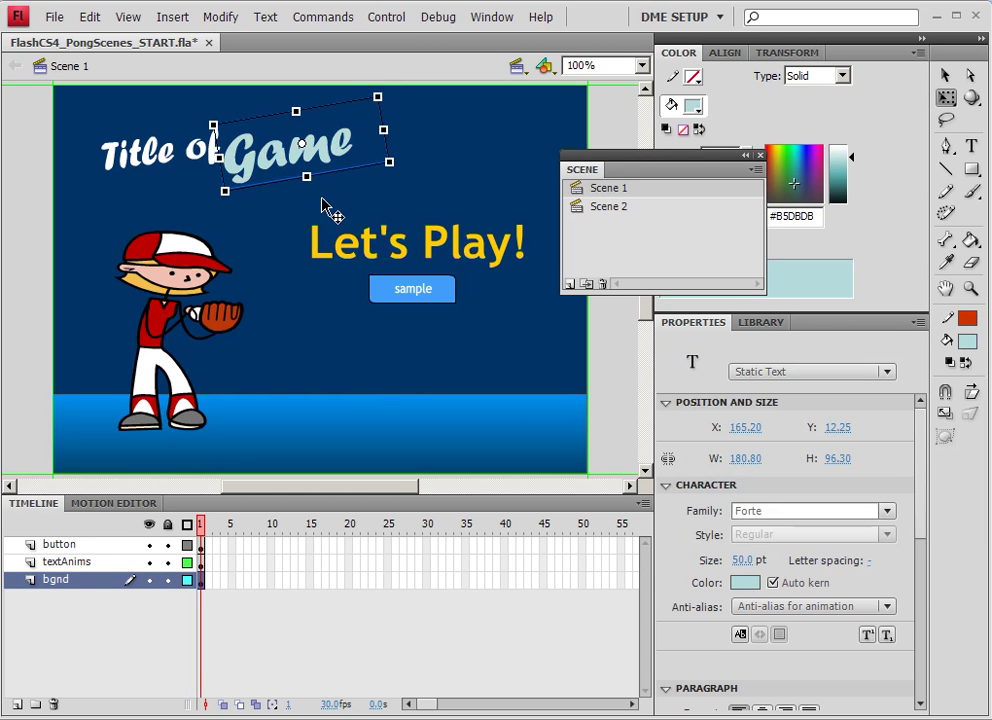
drag(245, 158, 248, 152)
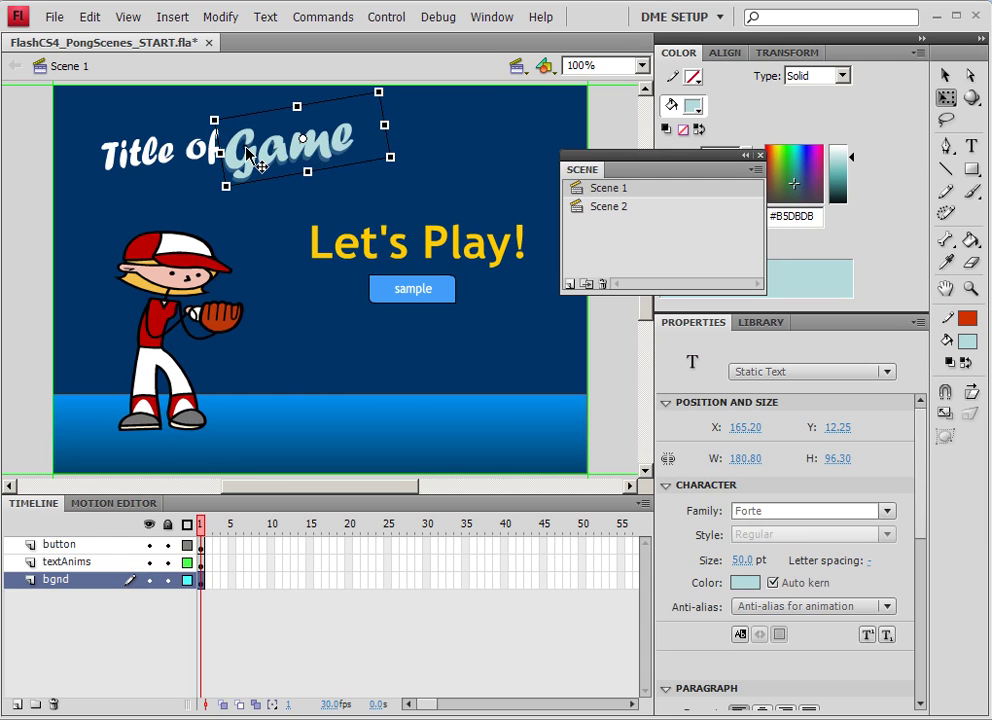
Scale the 'Title of' text down slightly using its corner handle
click(147, 170)
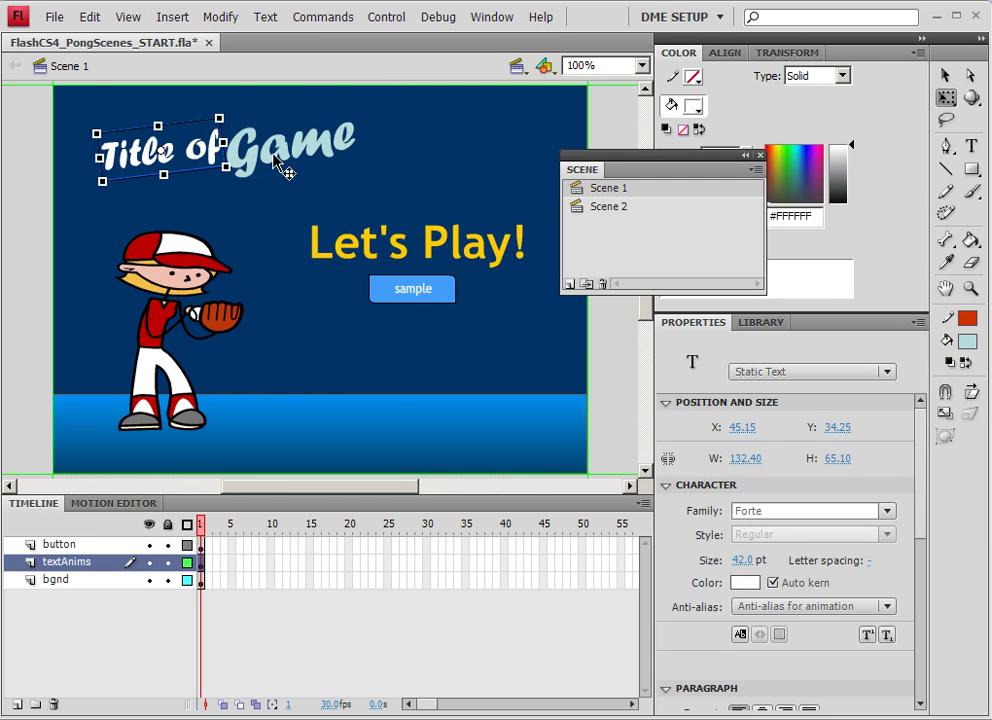
shift+click(270, 165)
click(42, 155)
click(146, 170)
drag(219, 118, 215, 121)
Select both the 'Title of' and 'Game' texts together
click(248, 157)
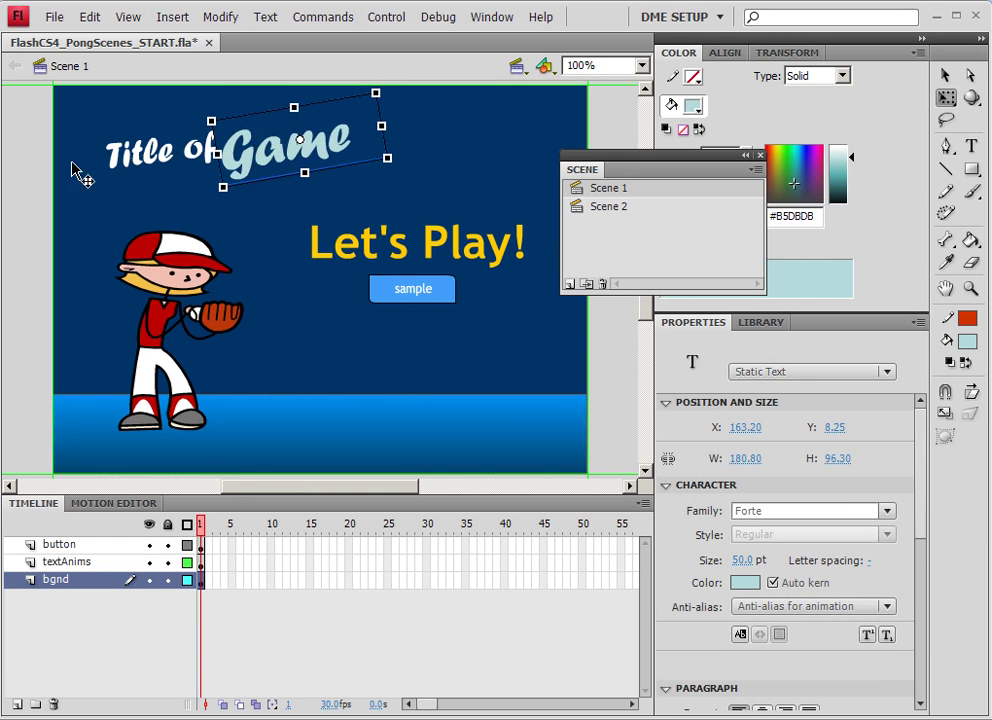
click(28, 161)
click(150, 160)
shift+click(265, 170)
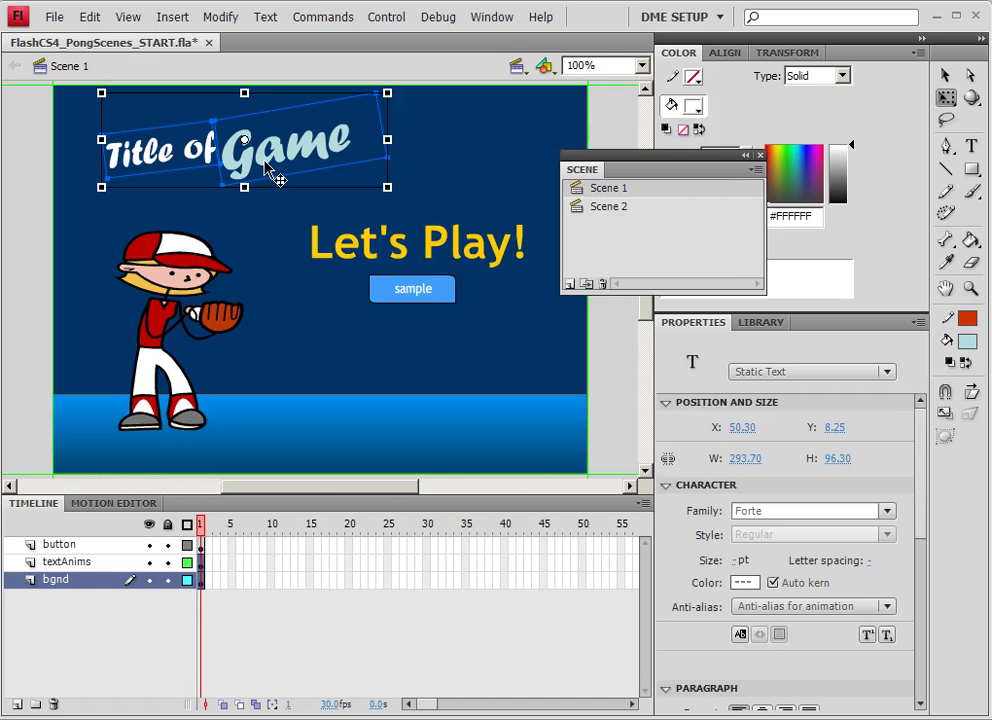
Convert both title texts into movie clip 'txt - title BG' and break its text apart with Ctrl+B
right_click(266, 167)
click(313, 540)
text(txt - title BG)
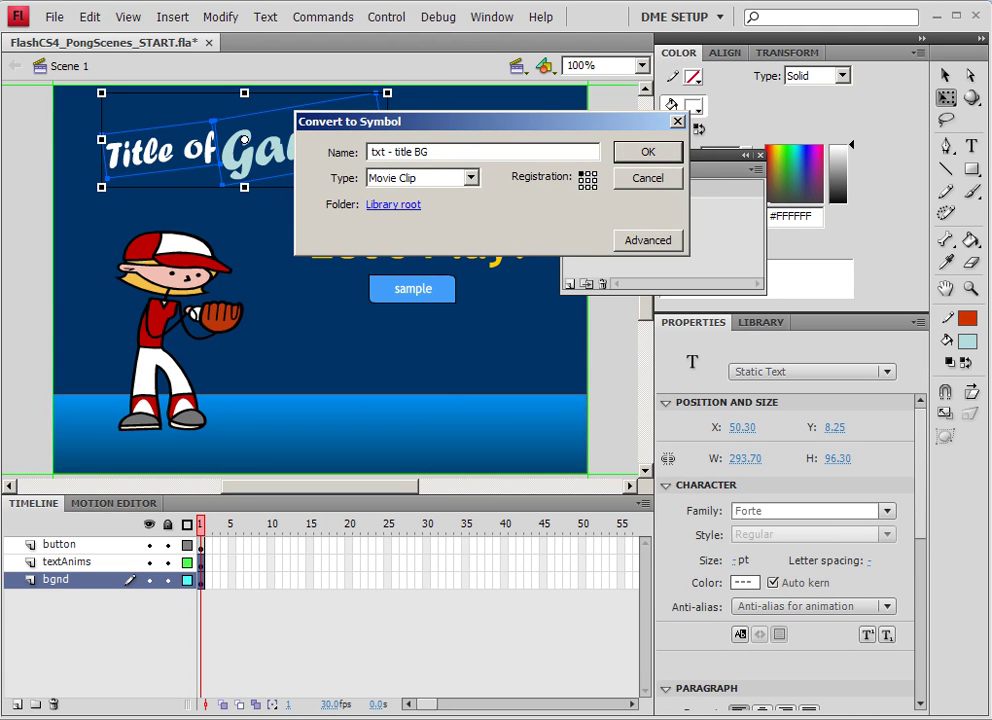
key(Return)
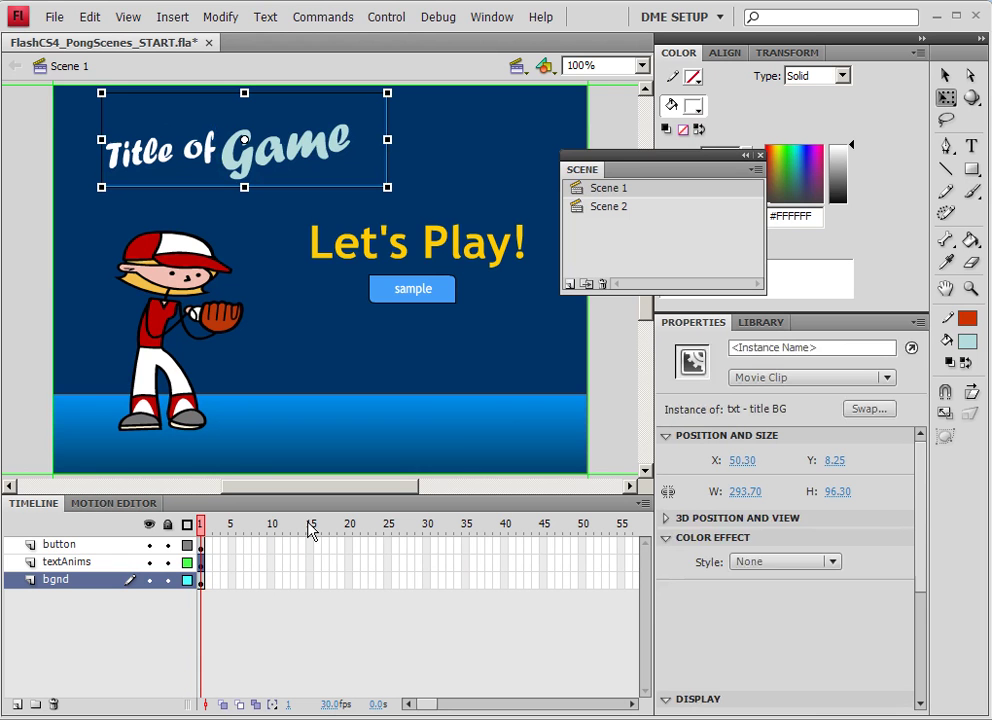
double_click(270, 151)
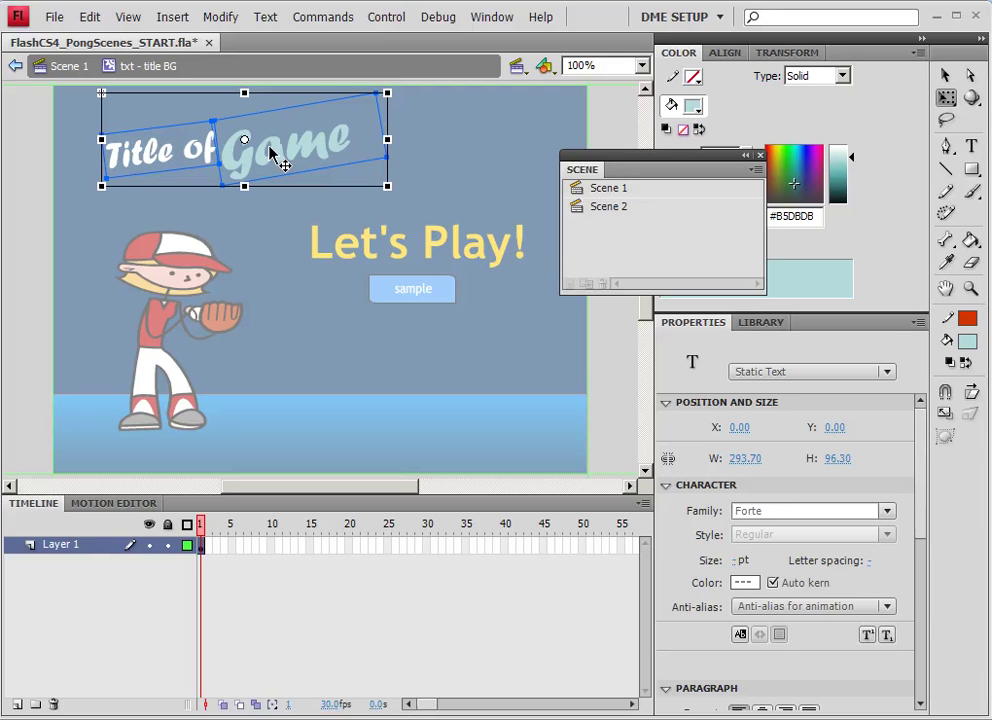
key(ctrl+b)
key(ctrl+b)
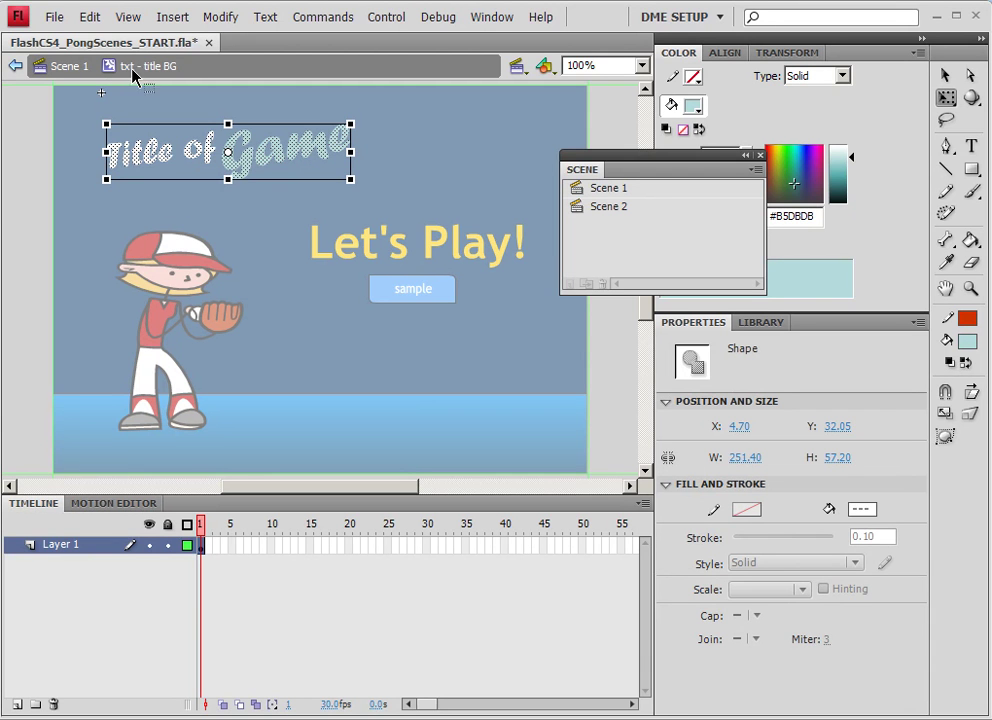
Return to Scene 1 and select the title movie clip
click(208, 111)
click(71, 70)
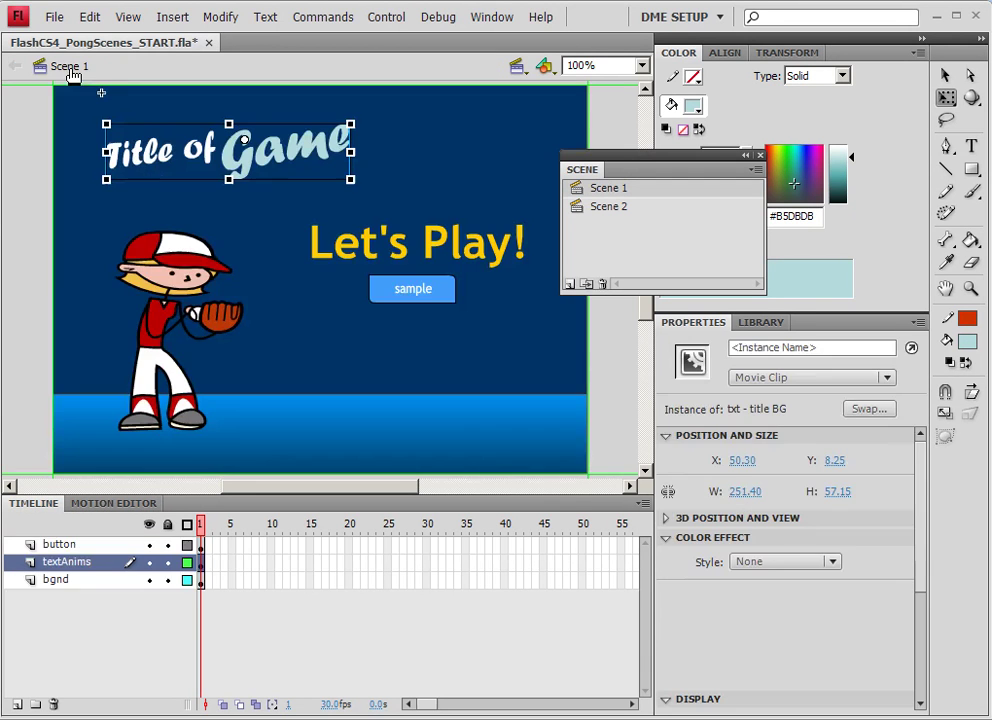
click(29, 155)
click(125, 132)
Add a Medium-quality Drop Shadow filter to the title clip and shift it slightly left
drag(921, 585, 921, 700)
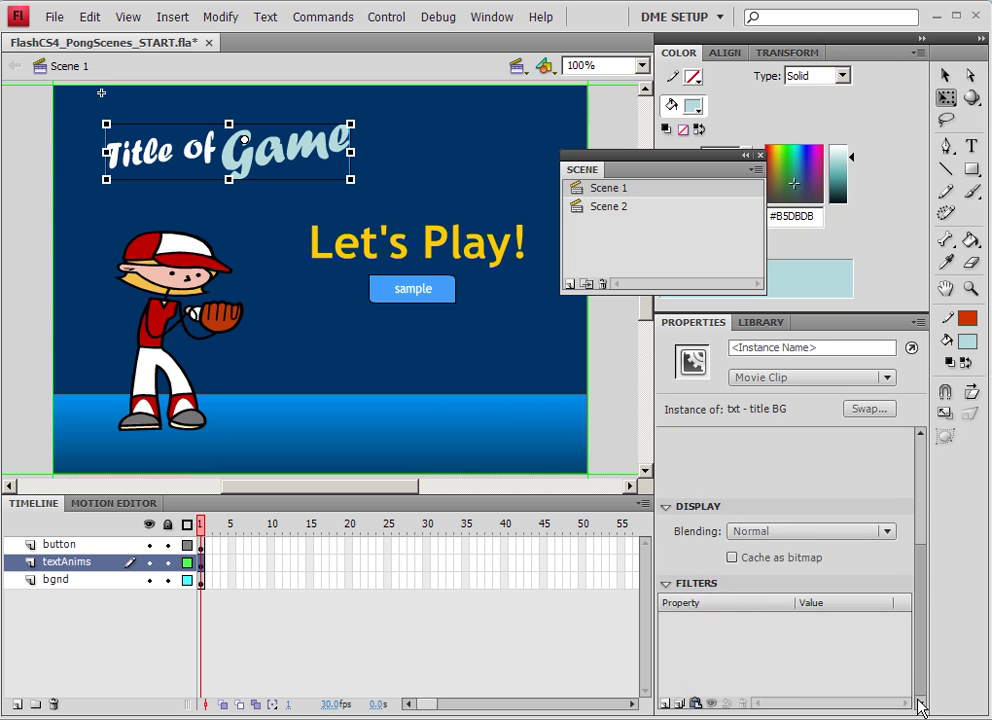
click(670, 703)
click(718, 587)
click(806, 619)
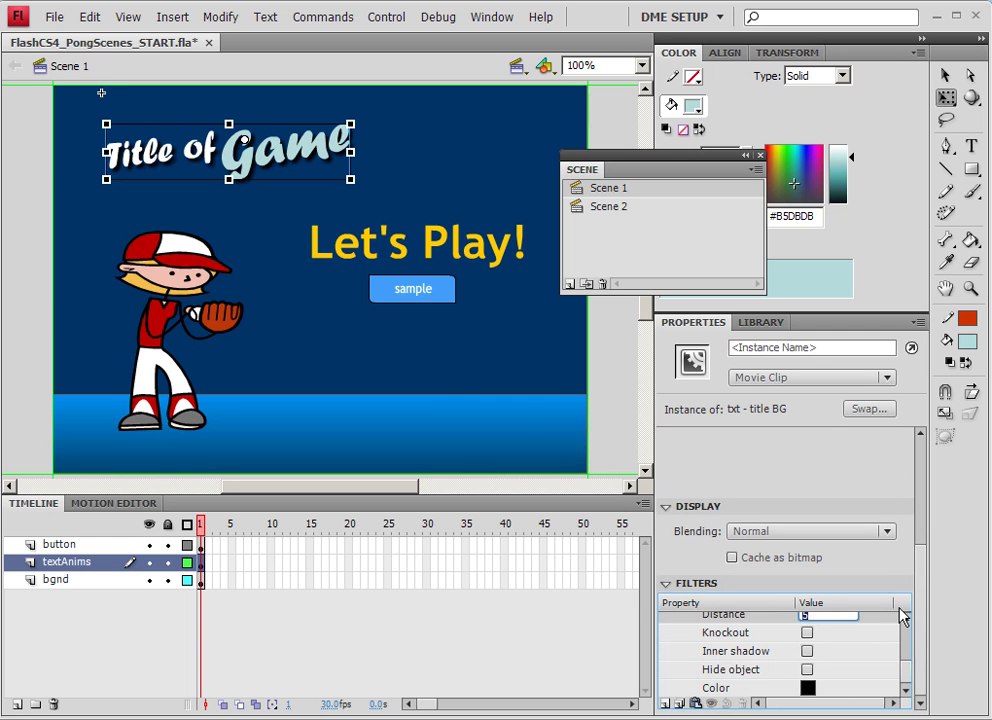
drag(905, 671, 886, 624)
click(843, 623)
click(837, 658)
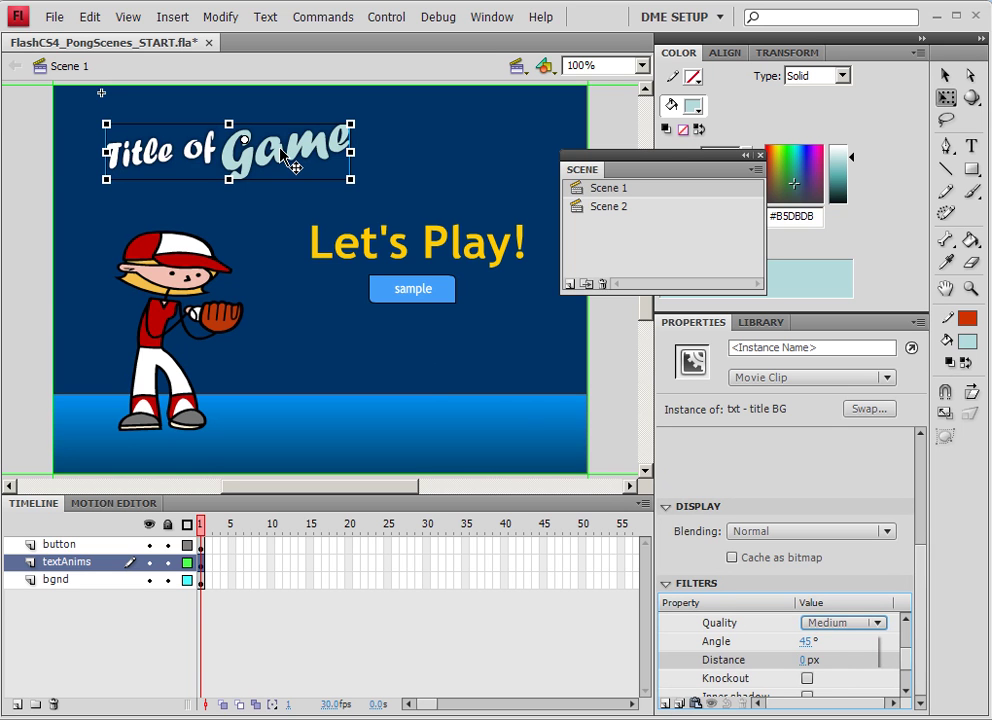
drag(282, 153, 275, 153)
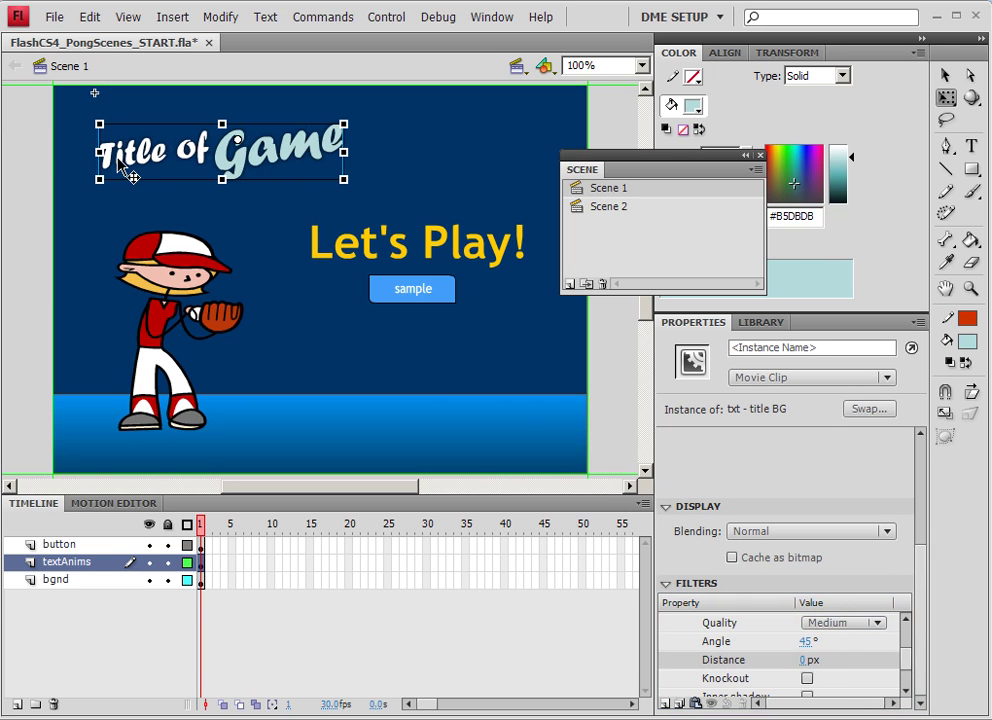
Wrap the shadowed title in a new movie clip 'txt - title shadow' and nudge it into place
right_click(224, 164)
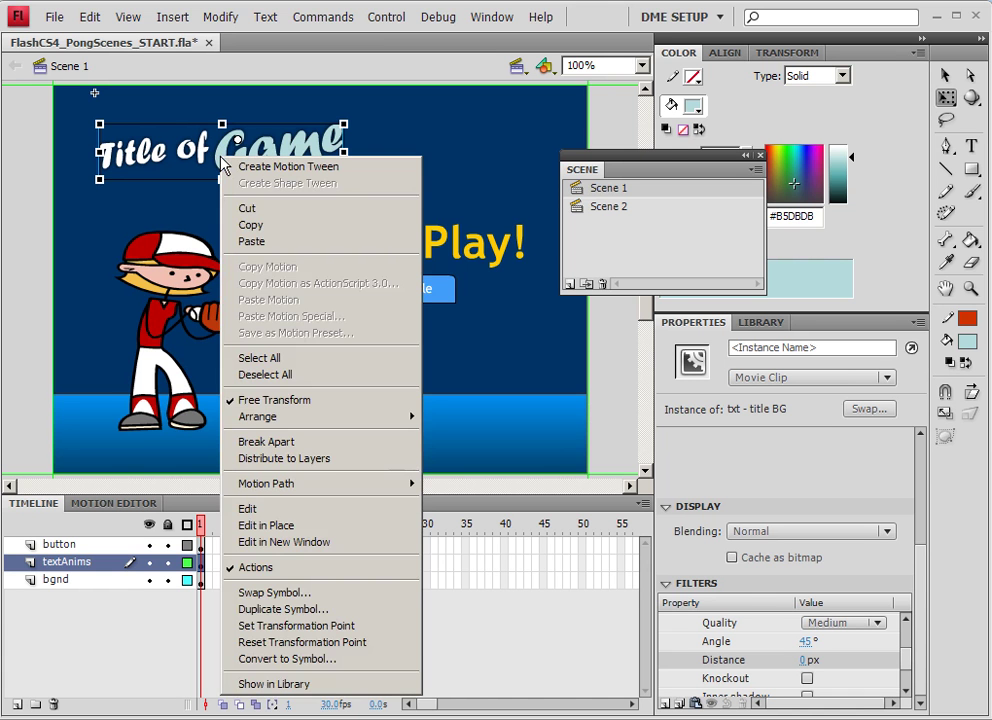
key(Escape)
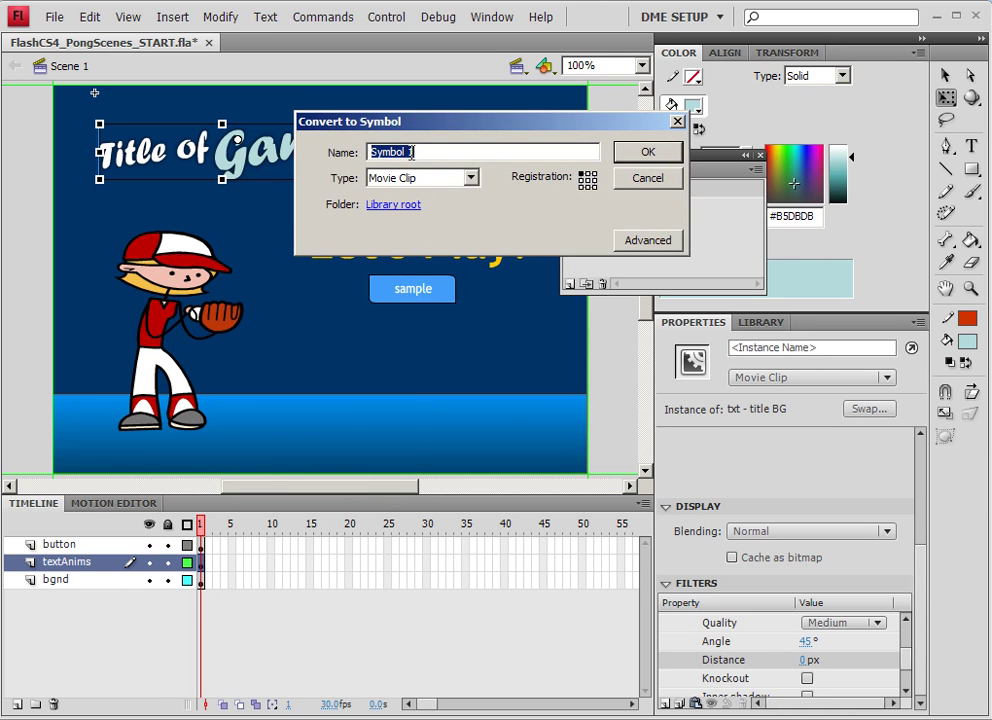
text(txt - title shadow)
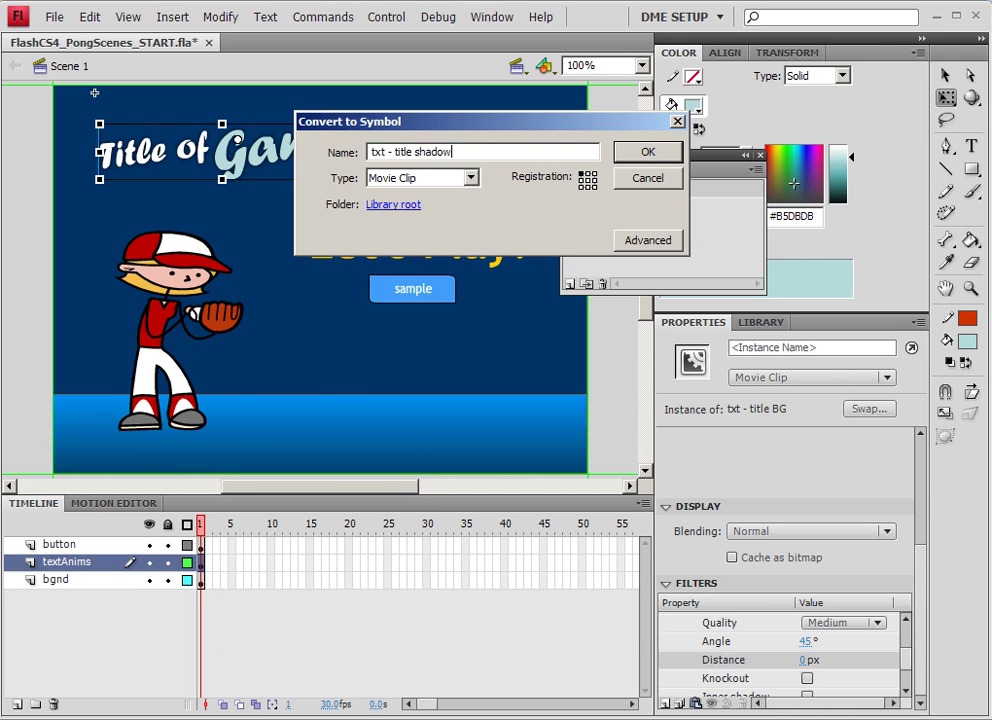
key(Return)
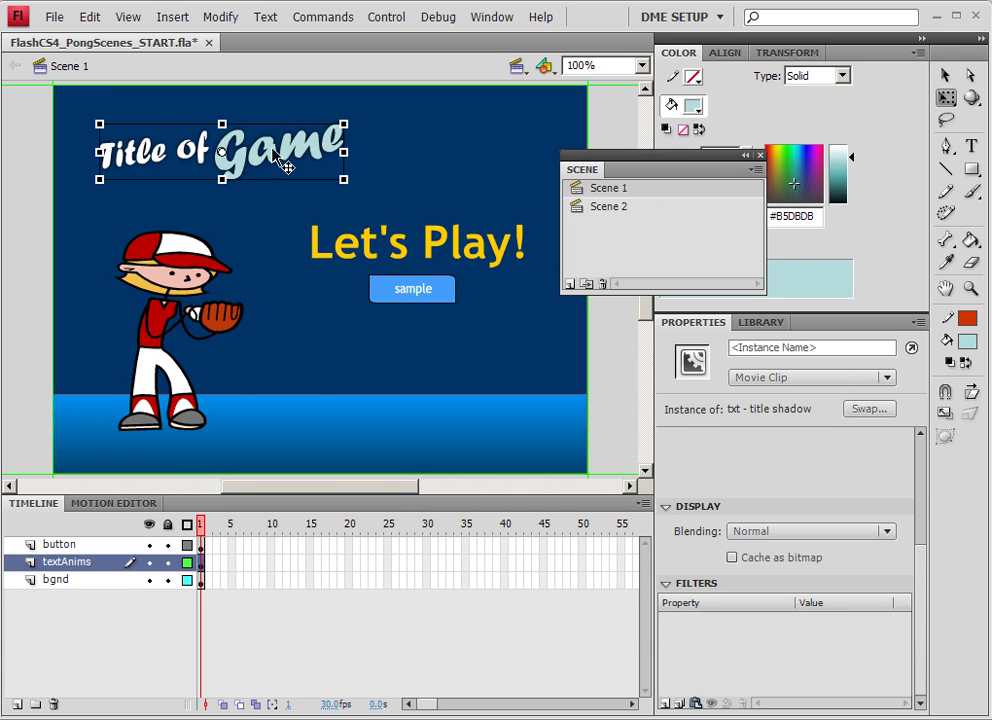
mouse_move(272, 152)
mouse_down()
mouse_move(280, 148)
mouse_move(274, 160)
mouse_move(273, 152)
mouse_up()
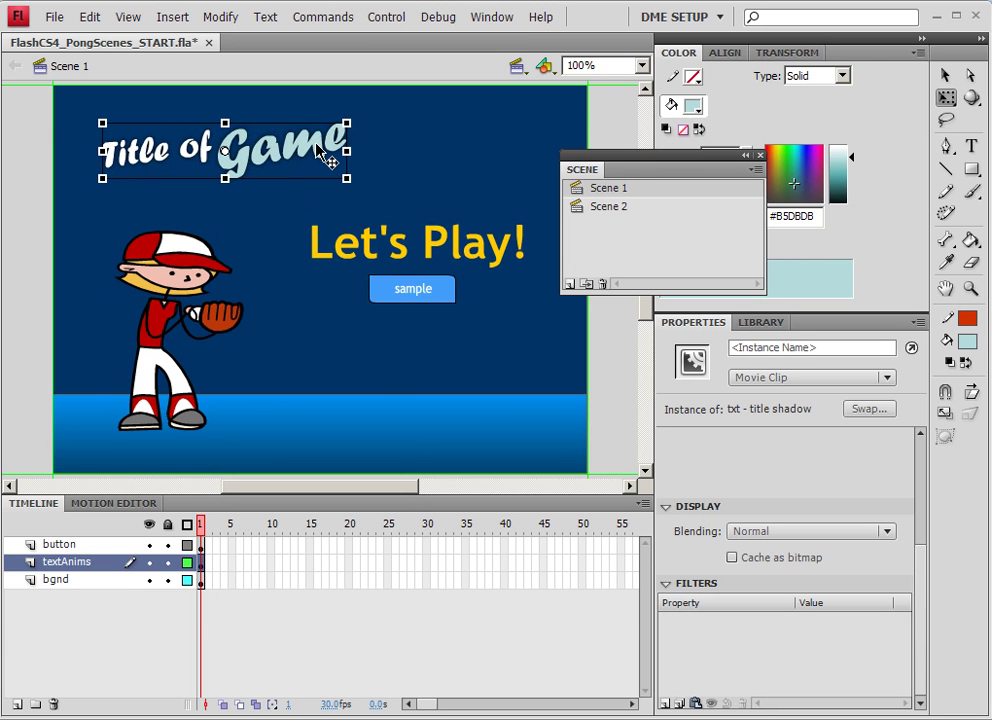
Toggle between Scene 1 and Scene 2, ending on the Scene 2 baseball field
click(603, 208)
click(600, 189)
click(603, 208)
click(603, 190)
click(603, 208)
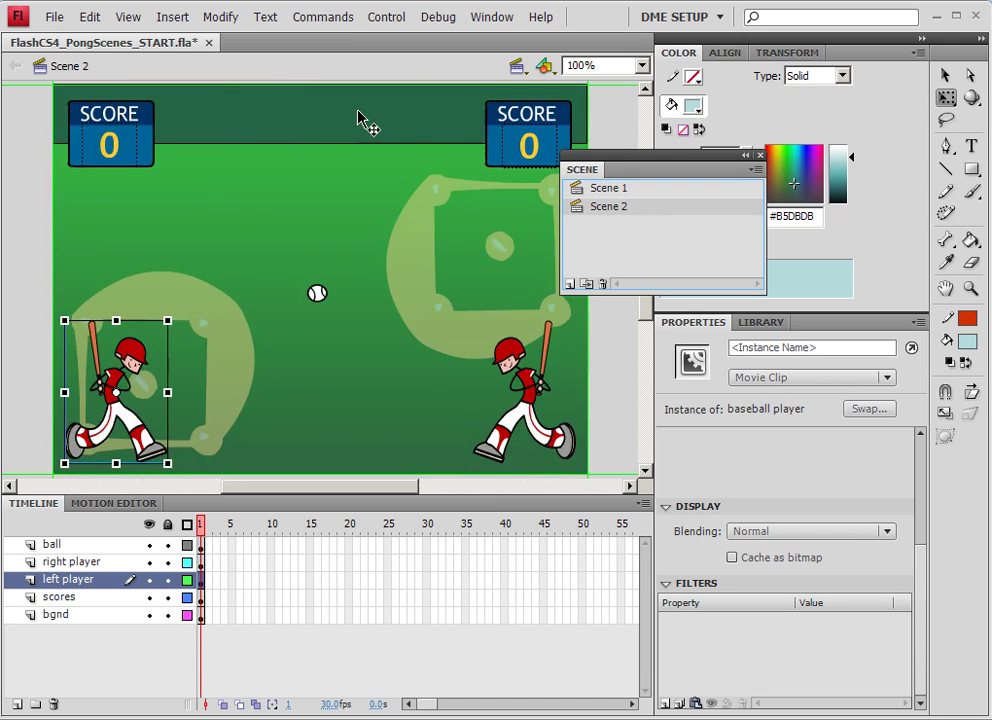
click(603, 189)
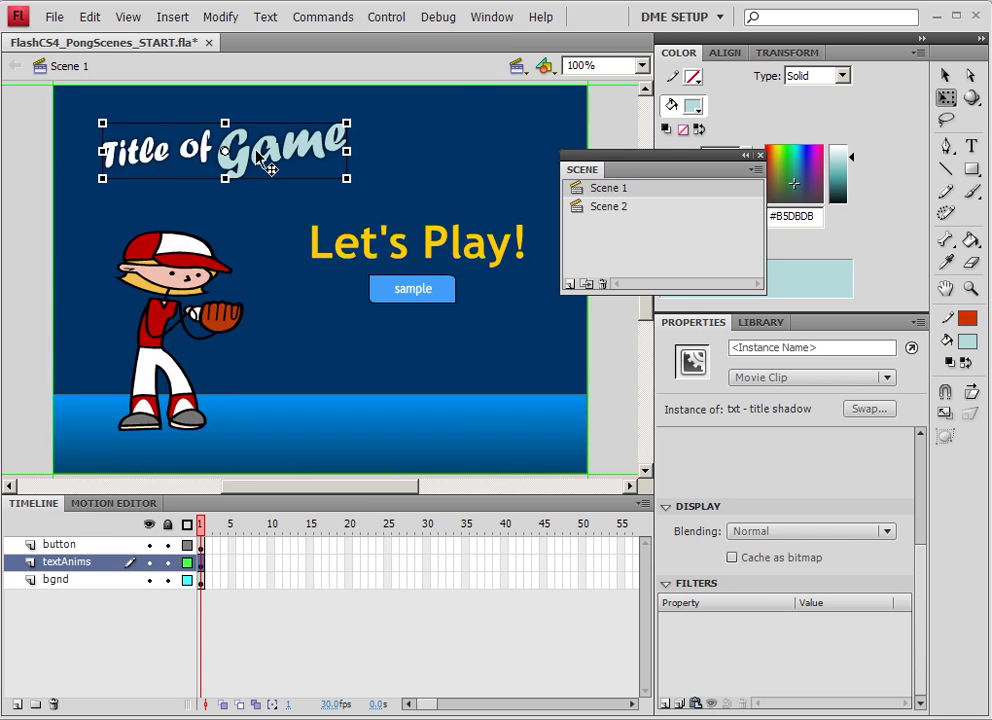
click(603, 208)
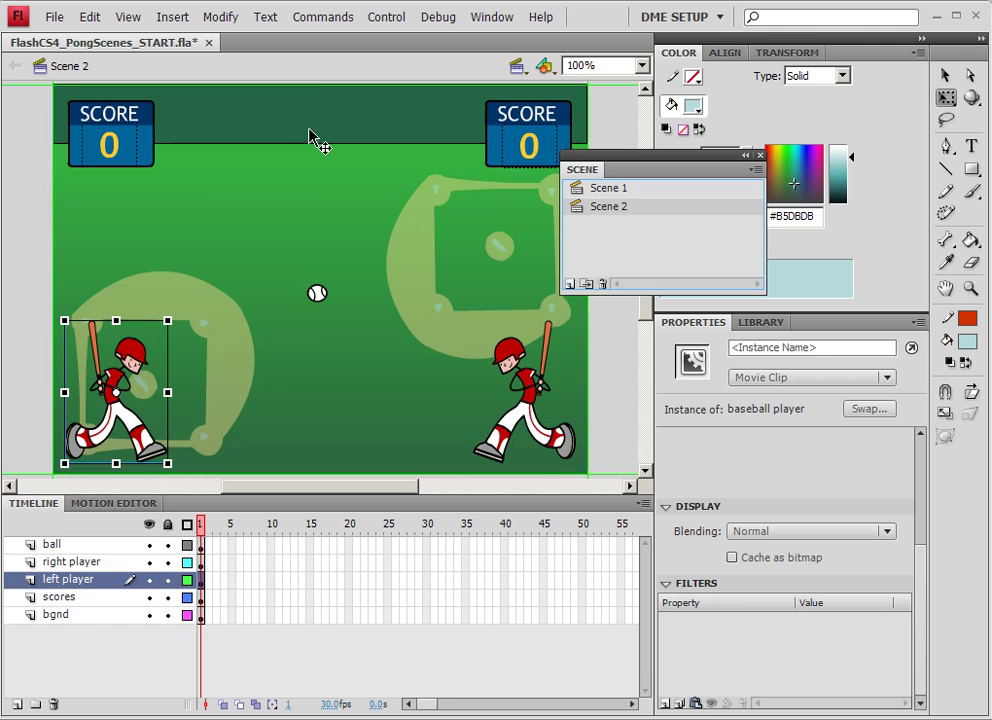
Paste the title clip onto Scene 2's bgnd layer and move it into the top banner
click(69, 615)
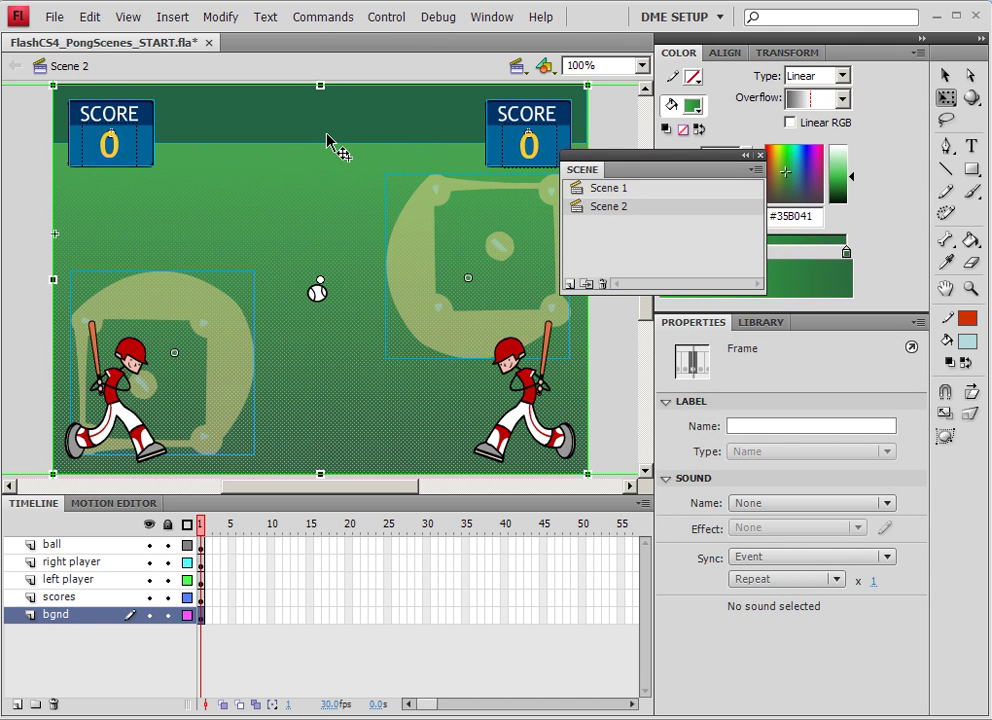
key(ctrl+v)
drag(343, 286, 343, 125)
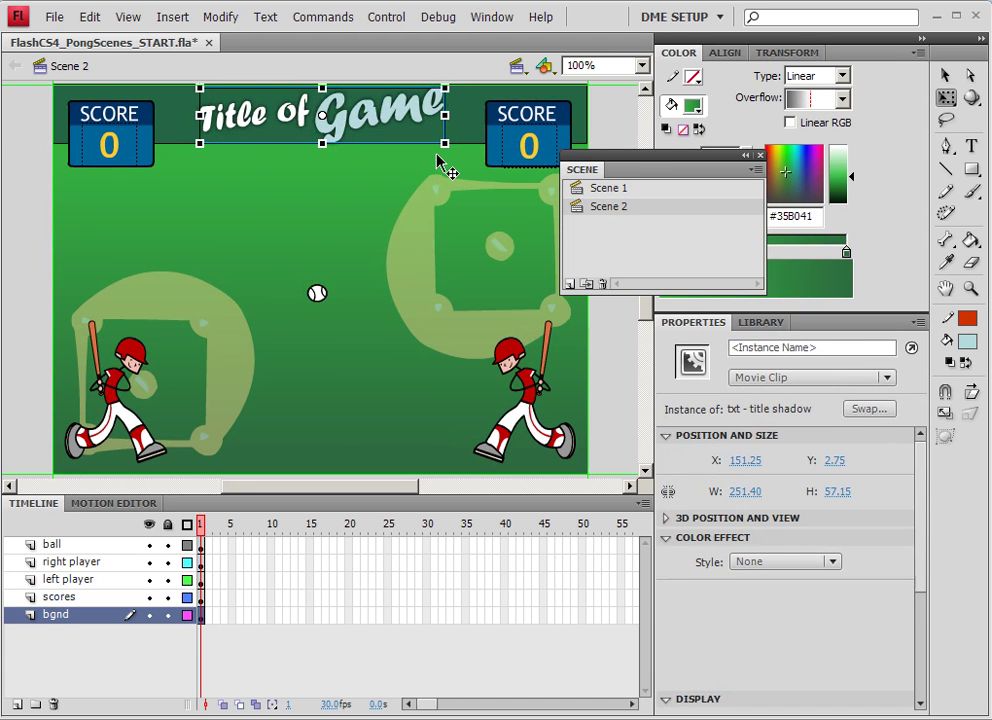
key(Left)
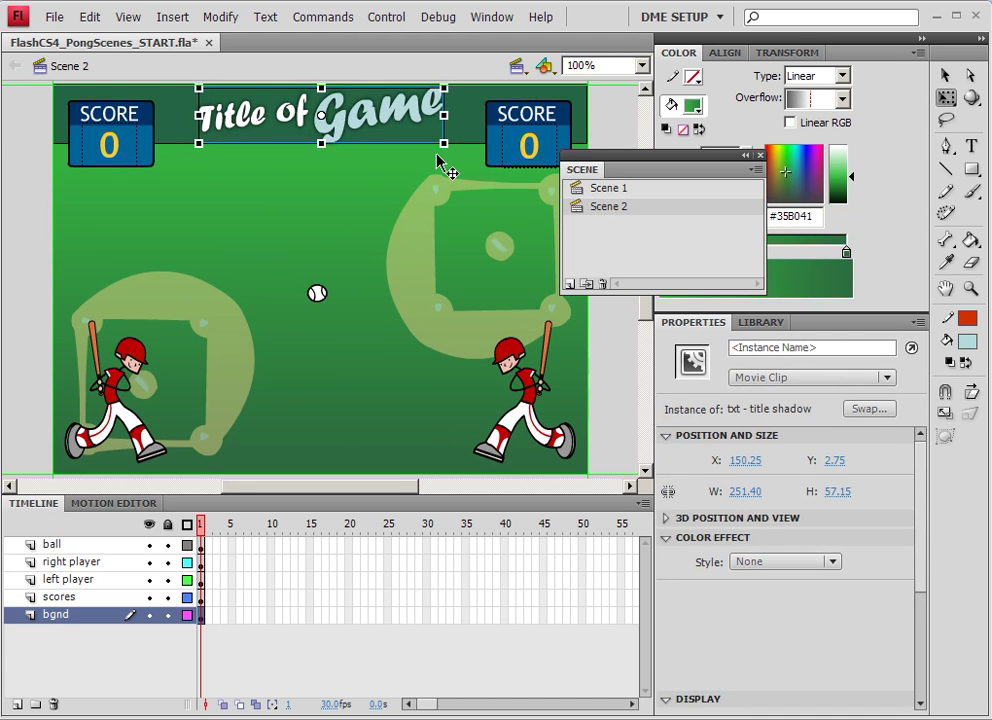
click(32, 135)
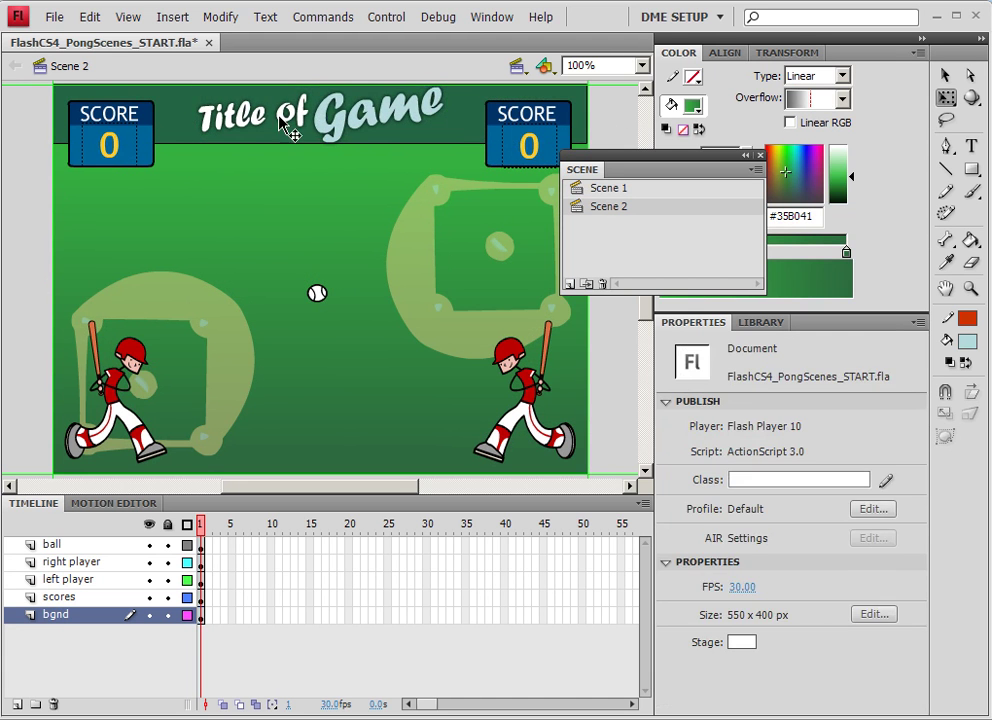
drag(322, 128, 322, 131)
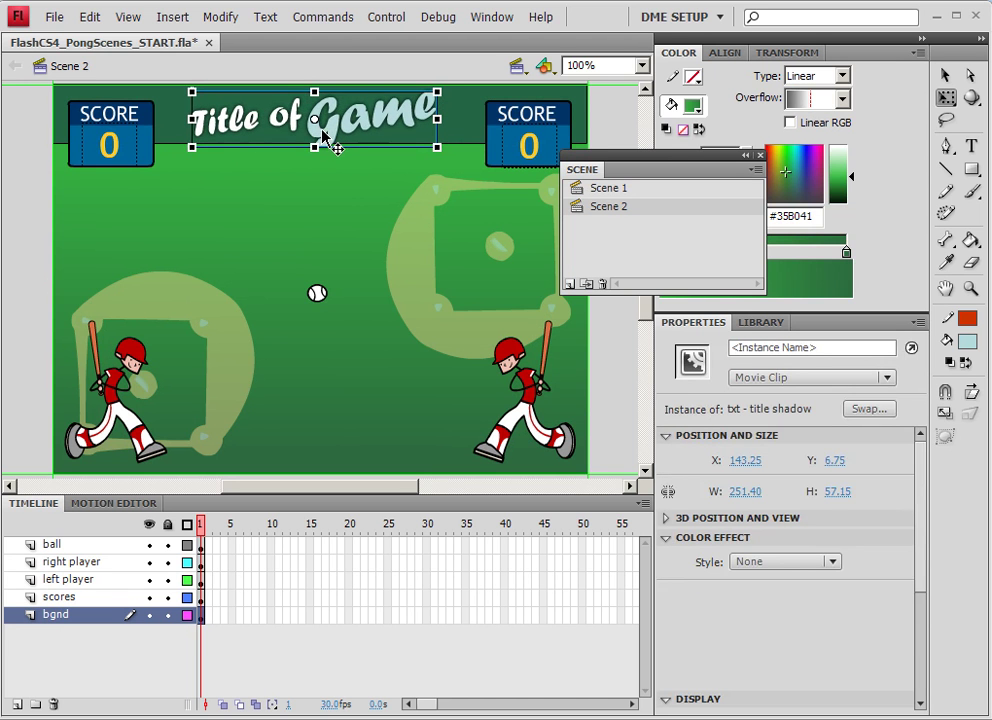
Nudge the banner down 1 px and the title down 5 px, right 4 px, then return to Scene 1
click(30, 135)
click(409, 133)
key(Down)
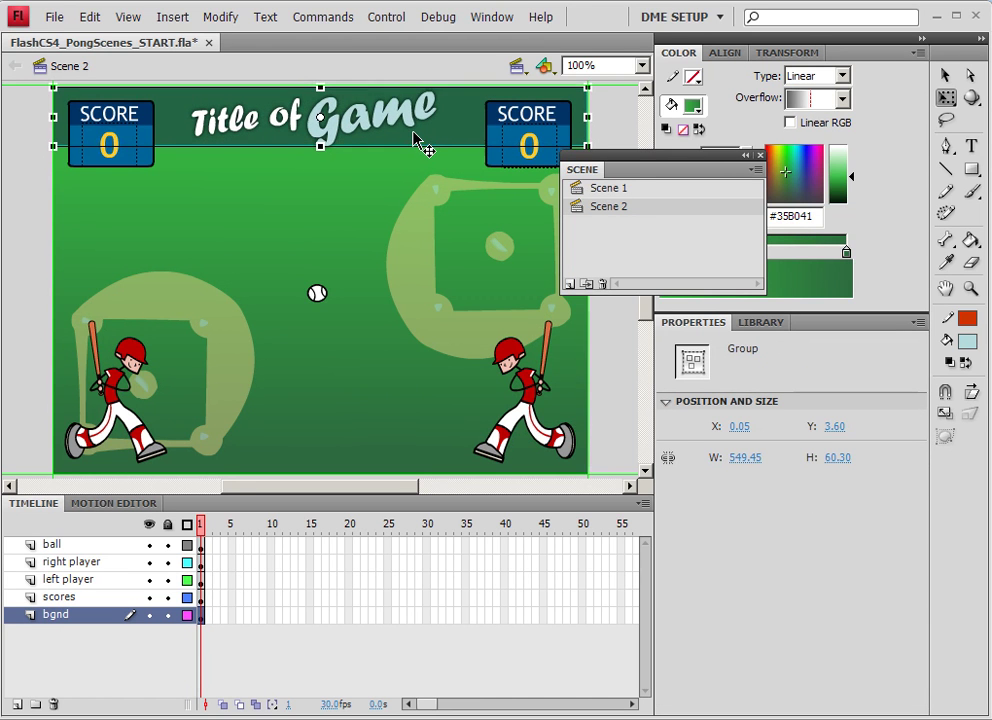
click(20, 135)
click(287, 133)
click(358, 138)
key(Down)
key(Down)
key(Down)
key(Down)
key(Down)
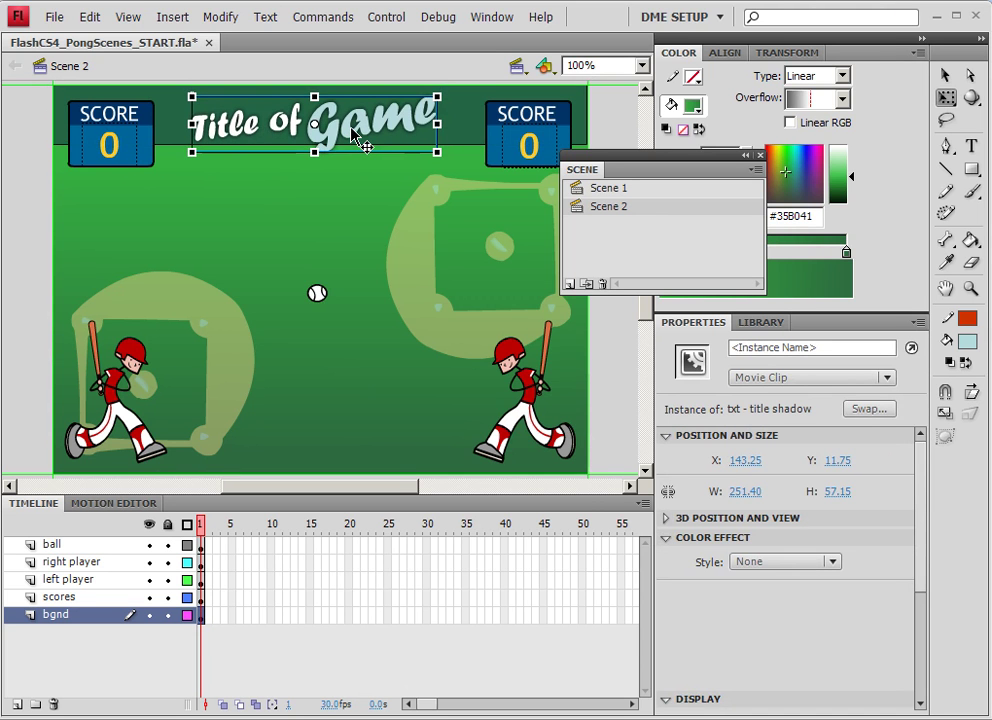
click(22, 125)
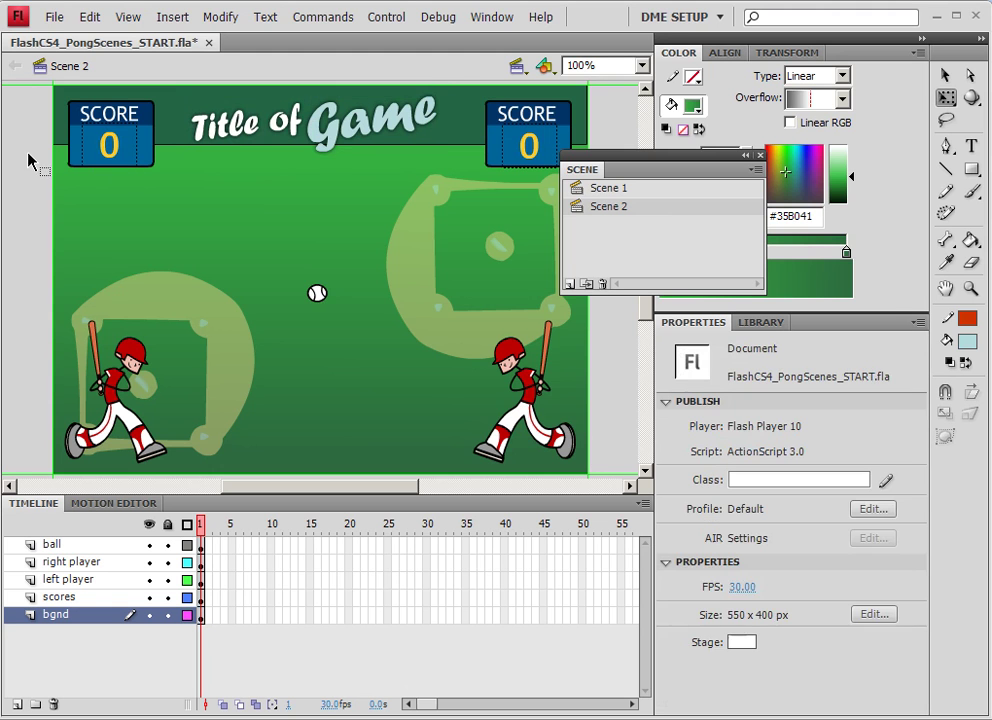
click(250, 134)
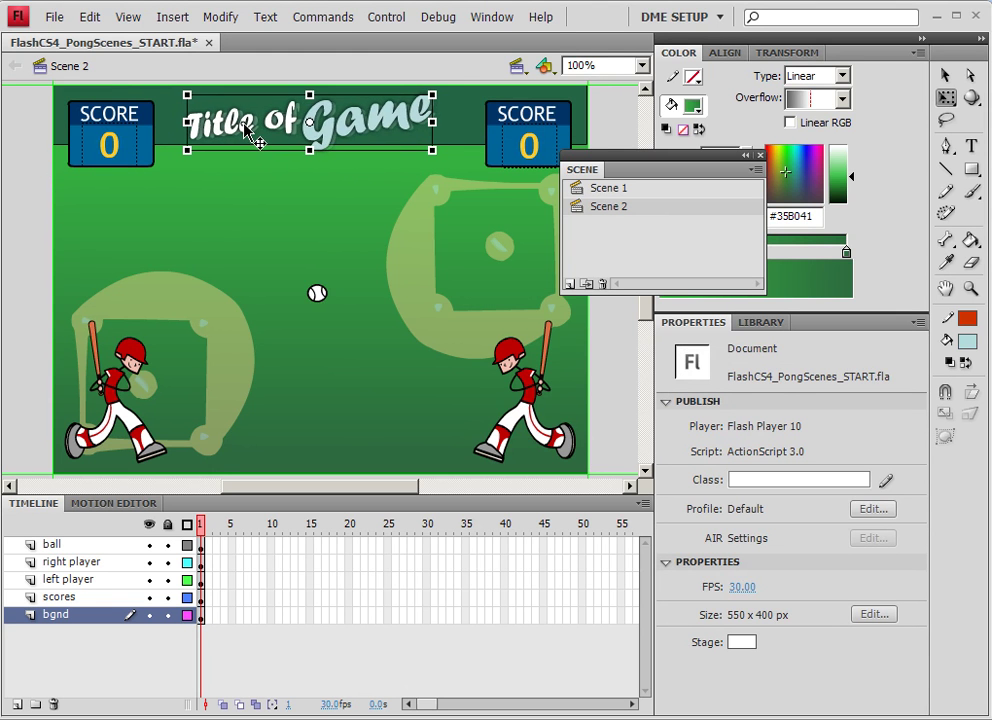
key(Right)
key(Right)
key(Right)
key(Right)
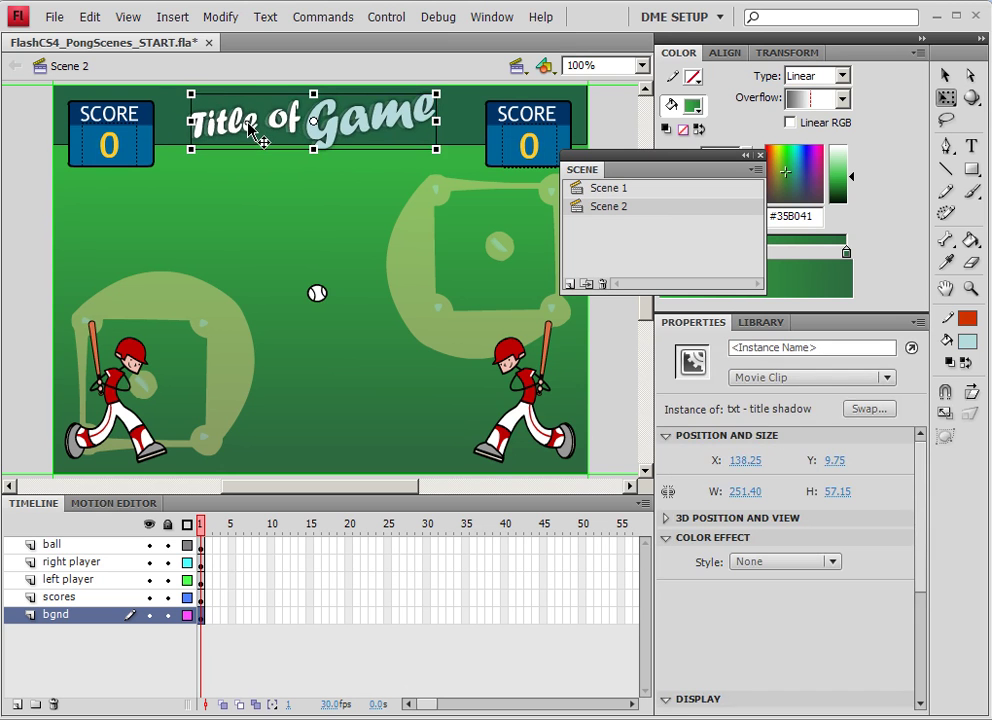
click(28, 142)
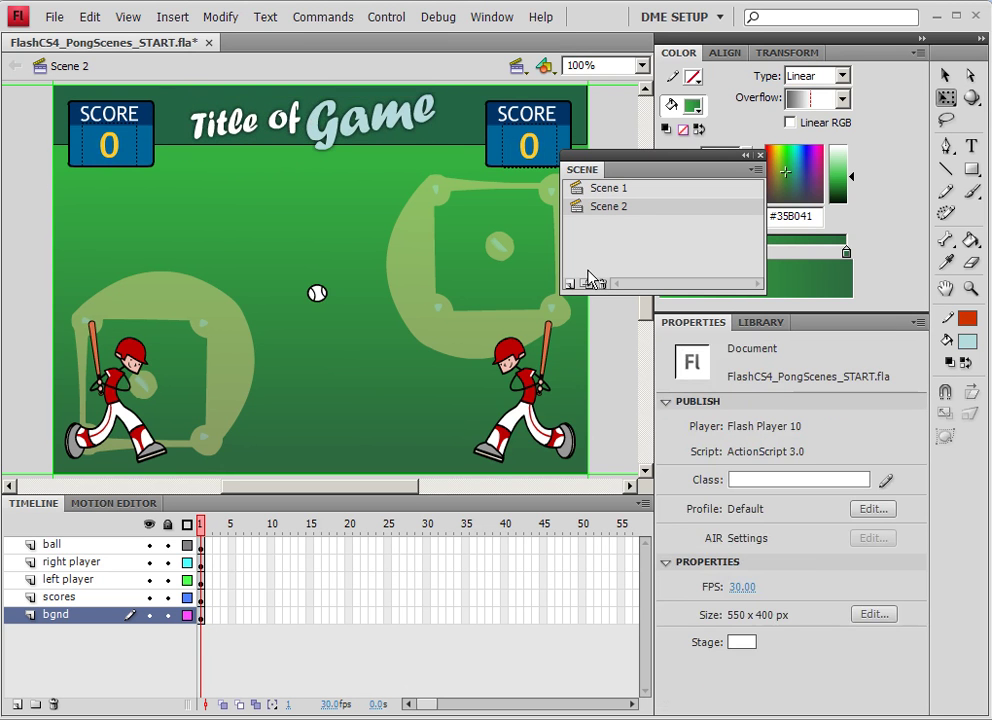
click(600, 188)
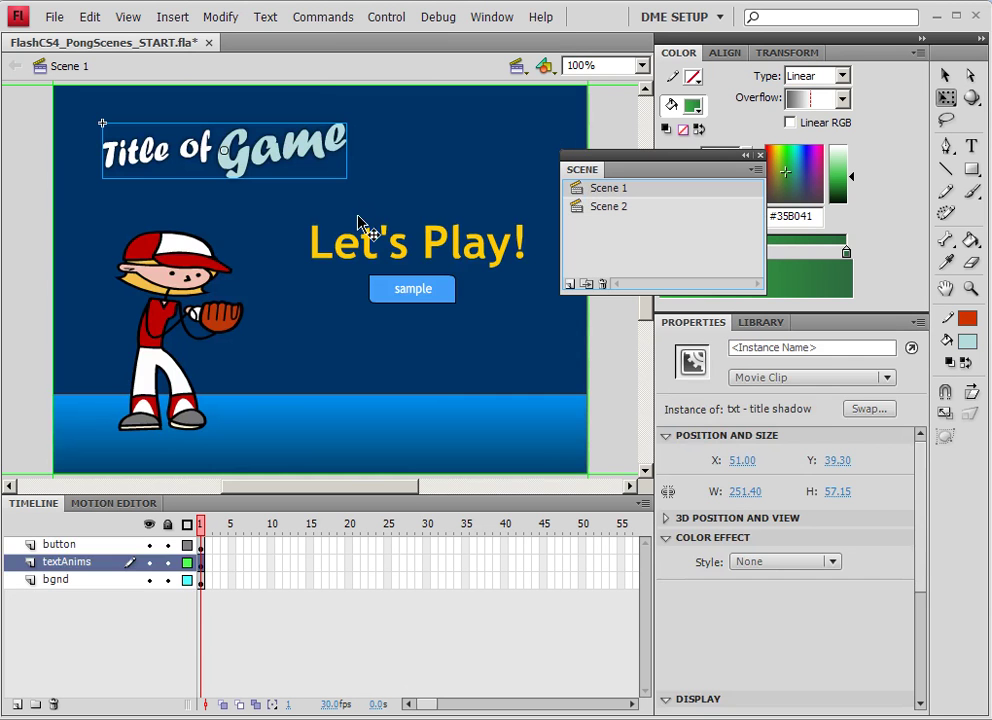
Set the Let's Play! text's font family to Forte
click(399, 259)
click(405, 255)
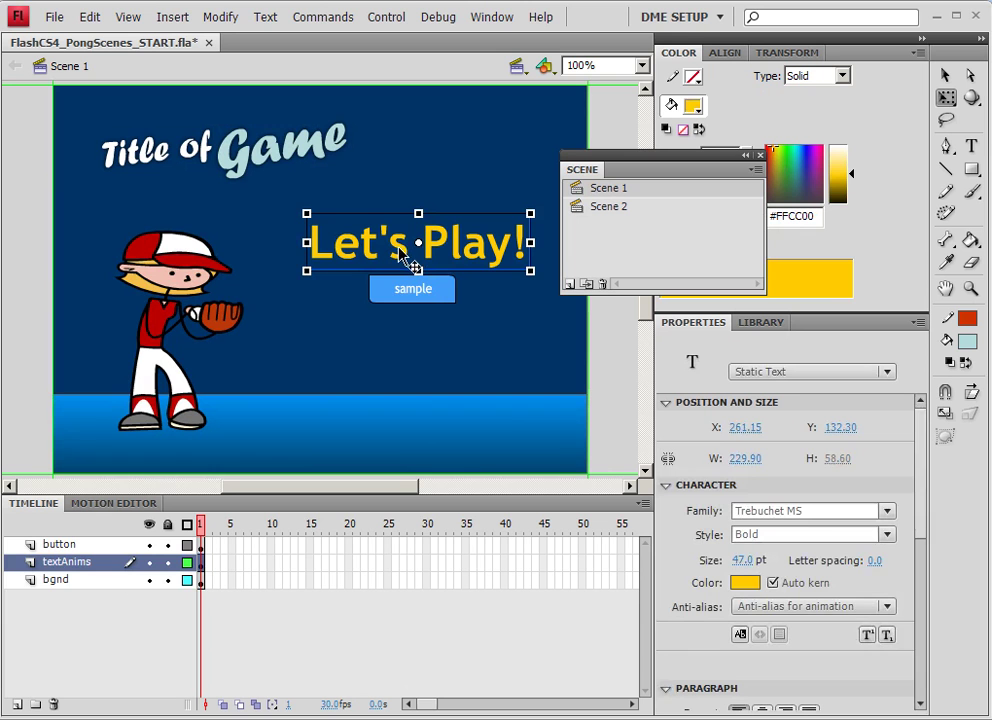
click(818, 510)
text(Forte)
key(Return)
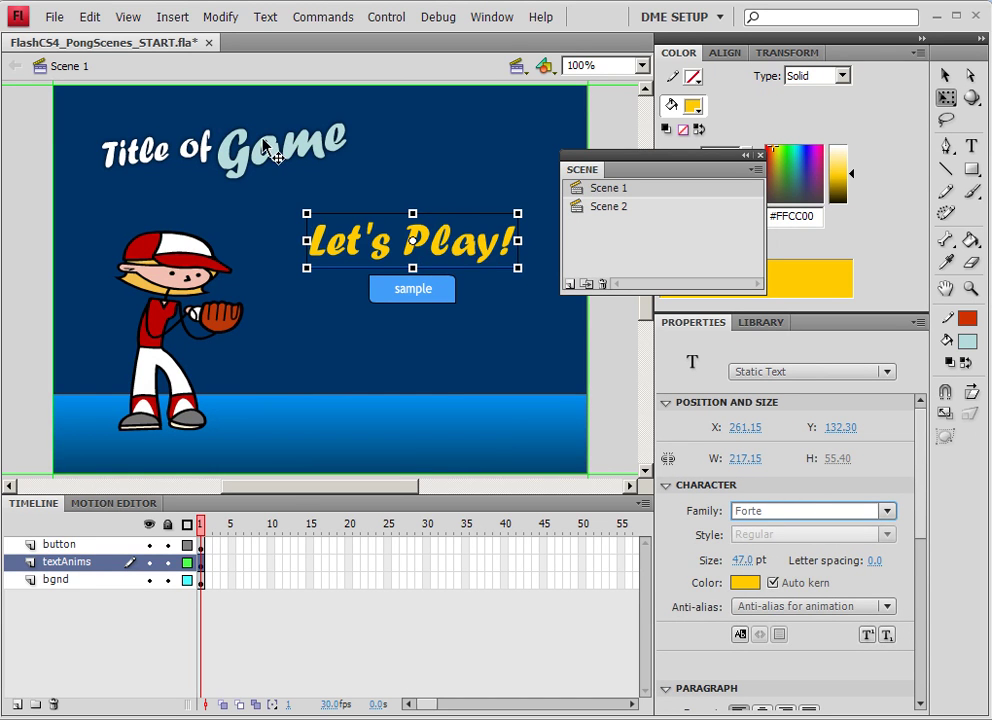
Enlarge the Title of Game clip to about 355 by 81 and reposition it
click(212, 120)
drag(346, 124, 384, 105)
drag(279, 148, 306, 160)
key(ctrl+z)
click(137, 168)
drag(137, 168, 143, 178)
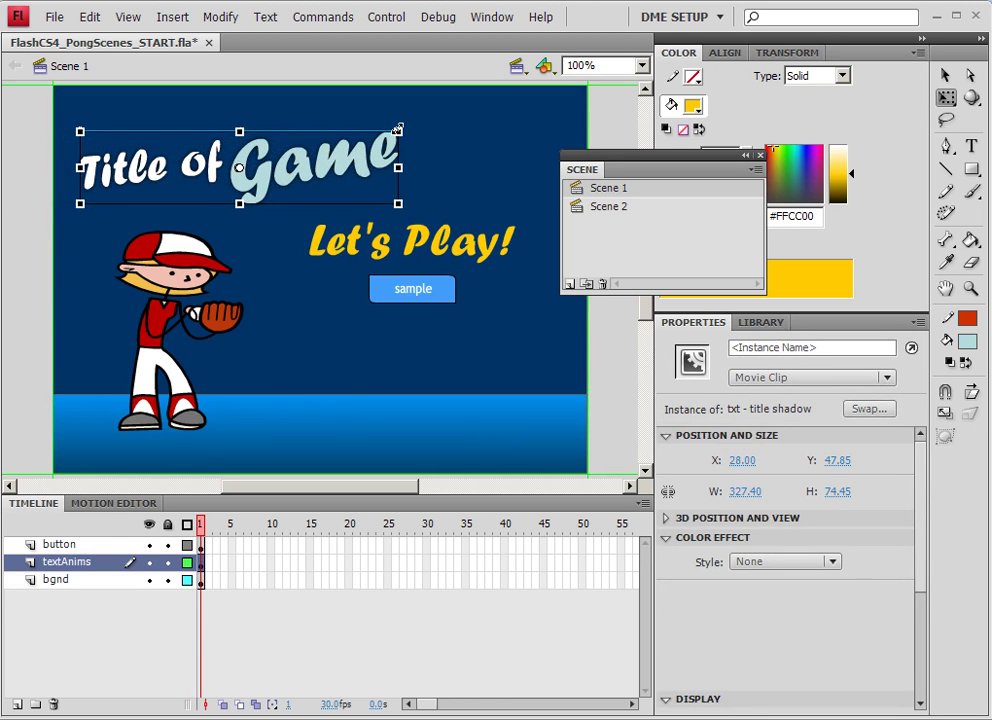
drag(405, 120, 411, 120)
drag(284, 176, 299, 173)
Compare Let's Play! with the title clip by alternating selections, then return to the Selection tool
click(389, 258)
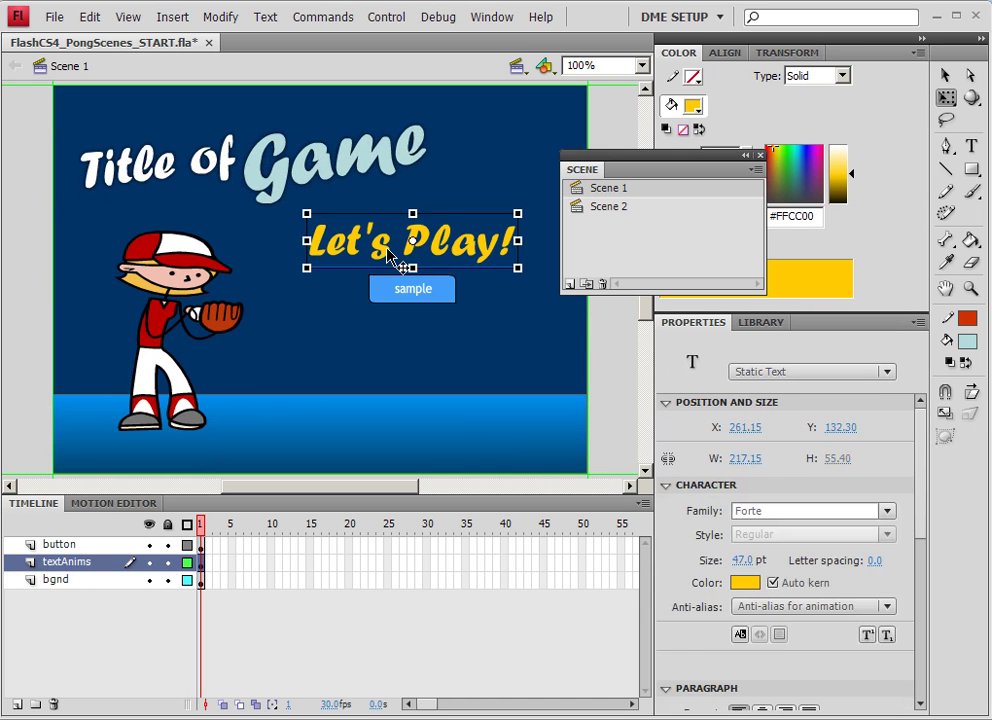
click(321, 186)
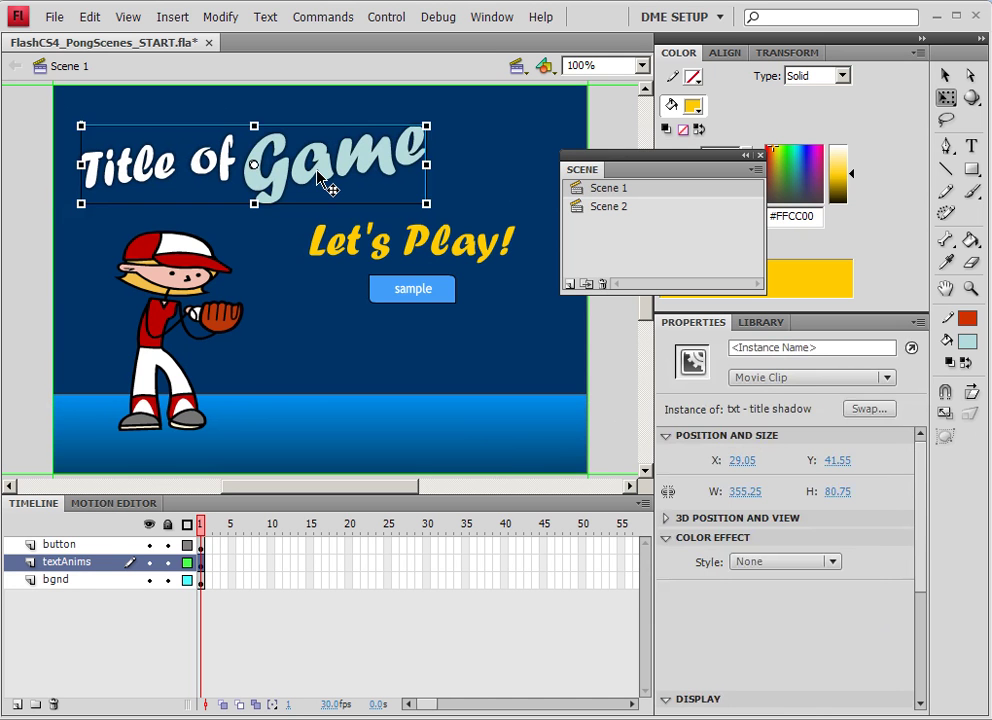
click(372, 226)
click(336, 175)
click(370, 244)
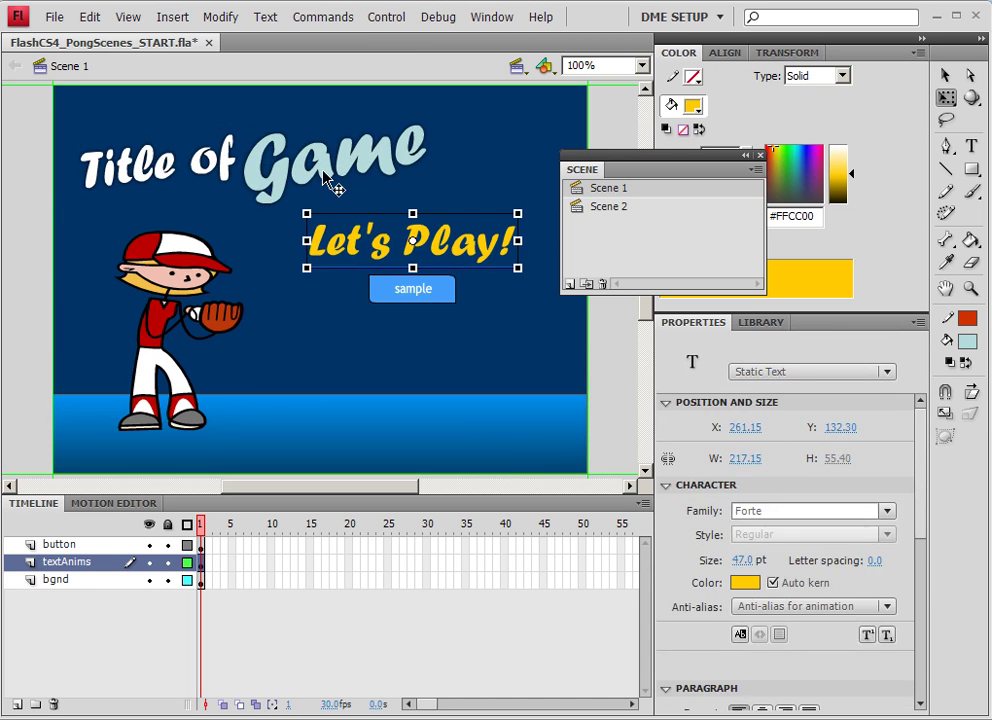
click(330, 183)
click(387, 252)
click(945, 75)
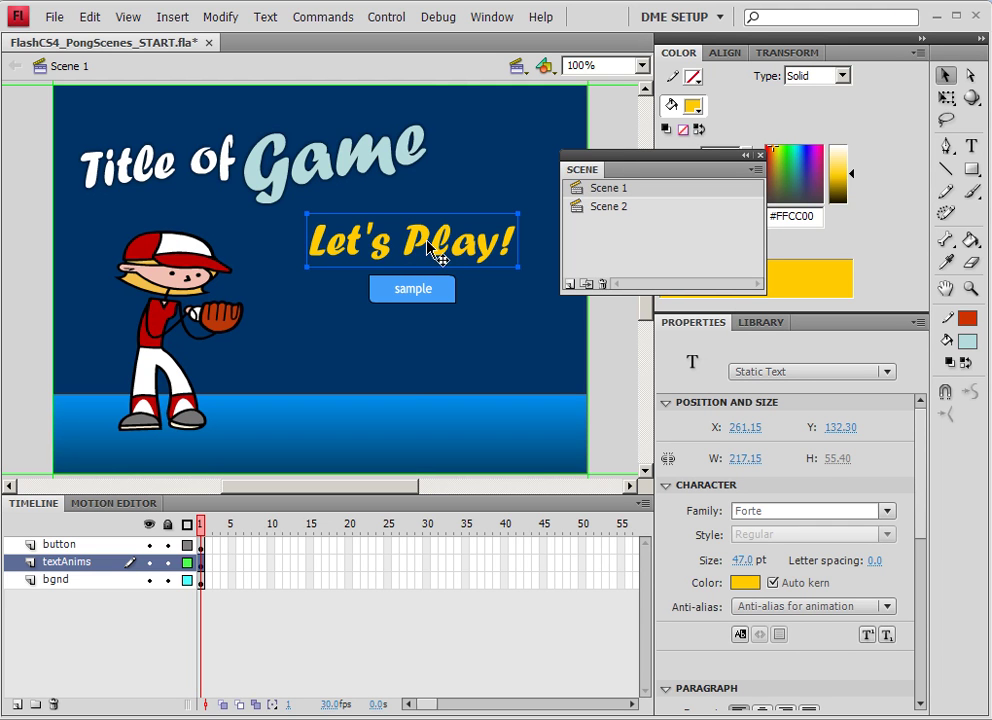
Tighten the letter spacing between P and l in the Let's Play! text
double_click(435, 245)
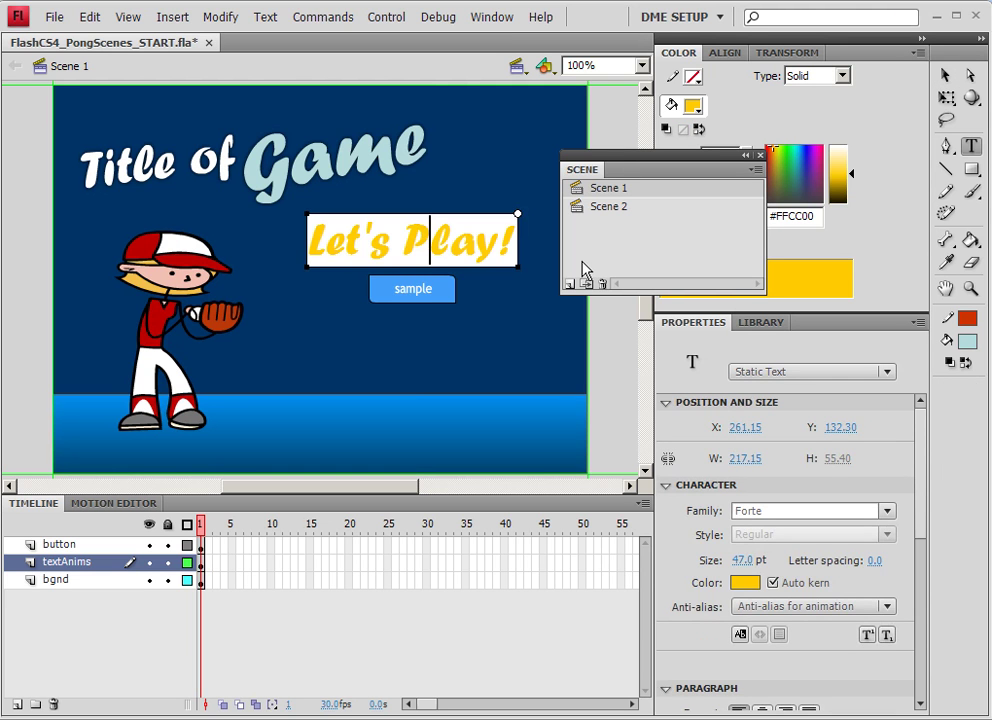
key(ctrl+alt+Left)
key(ctrl+alt+Left)
key(Escape)
key(Return)
key(Left)
key(ctrl+alt+Left)
key(ctrl+alt+Left)
key(ctrl+alt+Left)
ctrl+click(494, 166)
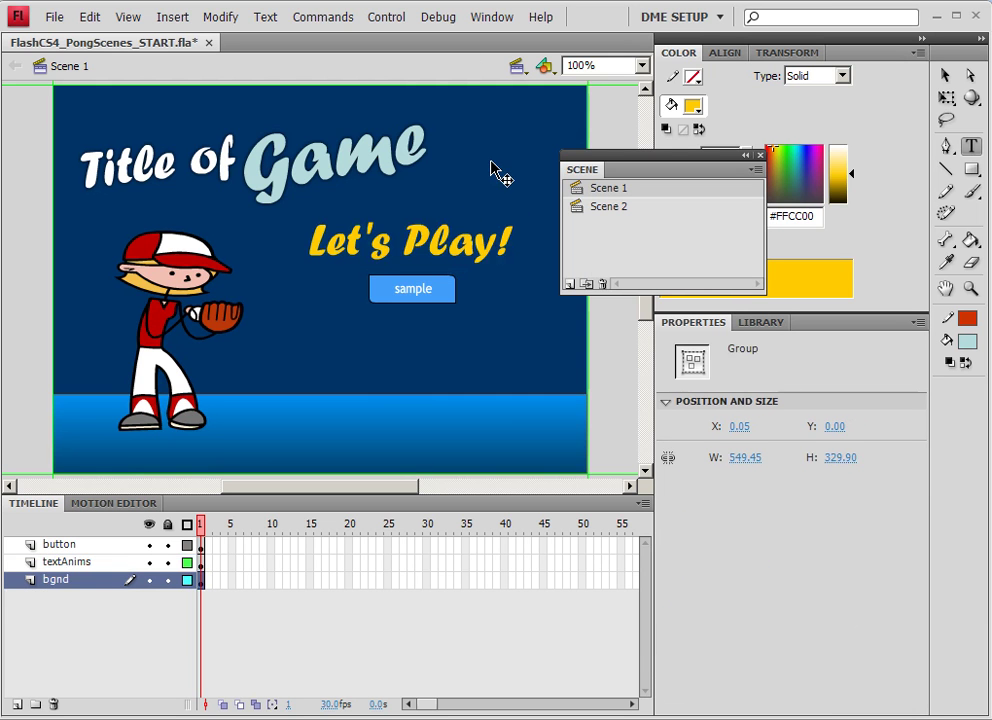
Convert the Let's Play! text to a movie clip symbol named 'txt - let's play'
click(424, 246)
right_click(425, 243)
click(503, 617)
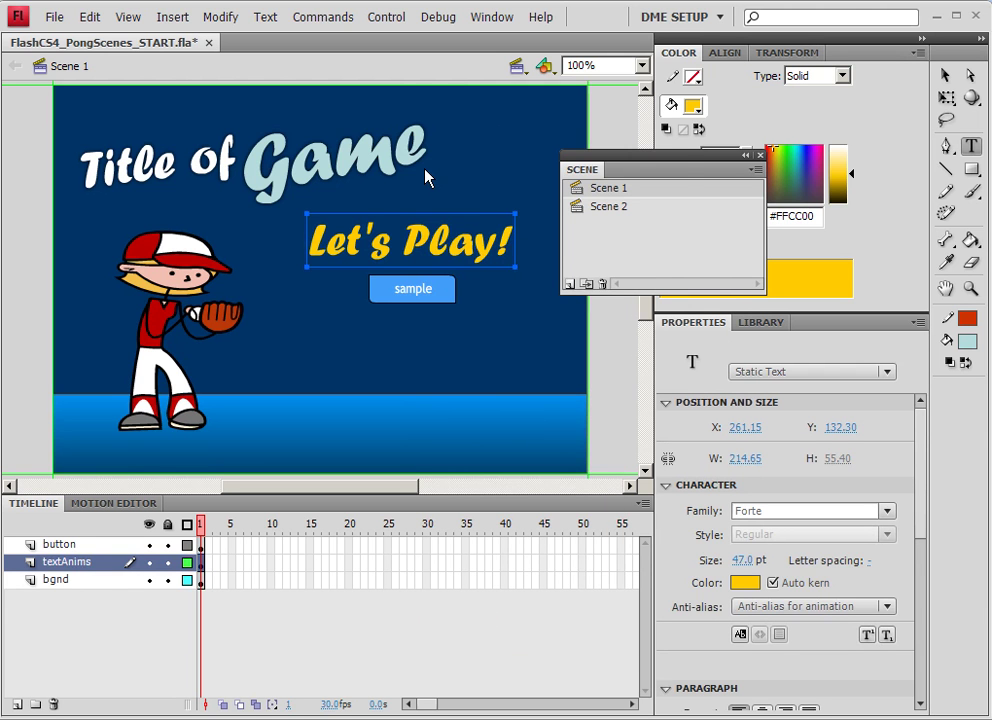
text(txt - let)
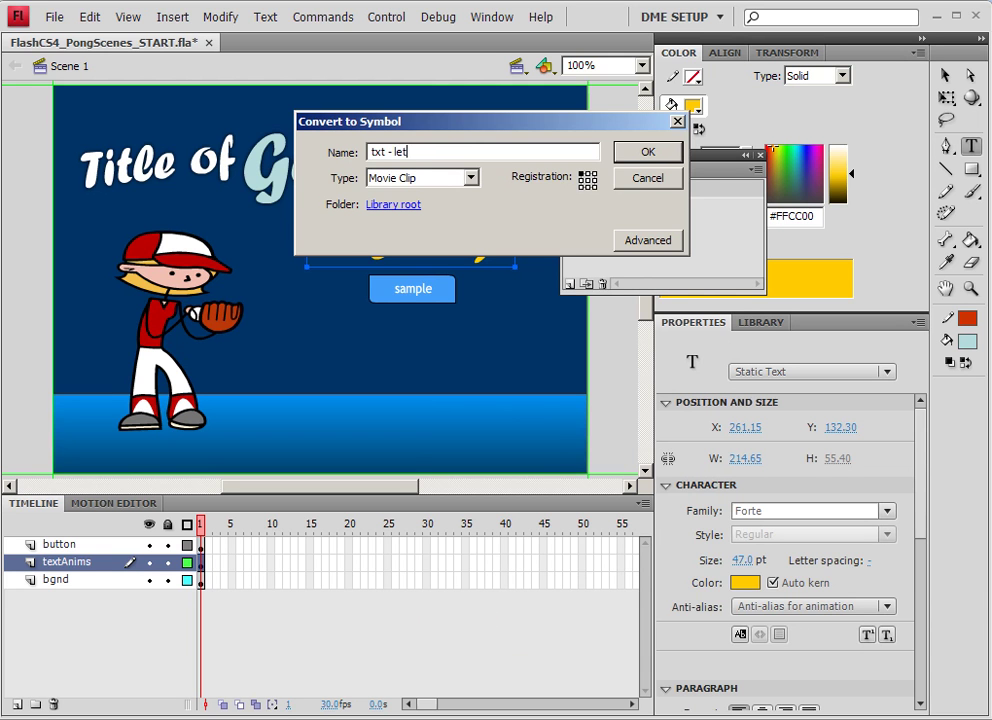
text('s play)
Confirm the new movie clip and review the three txt symbols in the library
key(v)
click(755, 323)
scroll(722, 625, down, 2)
click(723, 651)
click(723, 668)
click(723, 651)
click(722, 633)
click(722, 651)
click(722, 669)
click(722, 634)
shift+click(722, 669)
Create a library folder named 'txt' and move the three txt symbols into it
click(686, 706)
text(tex)
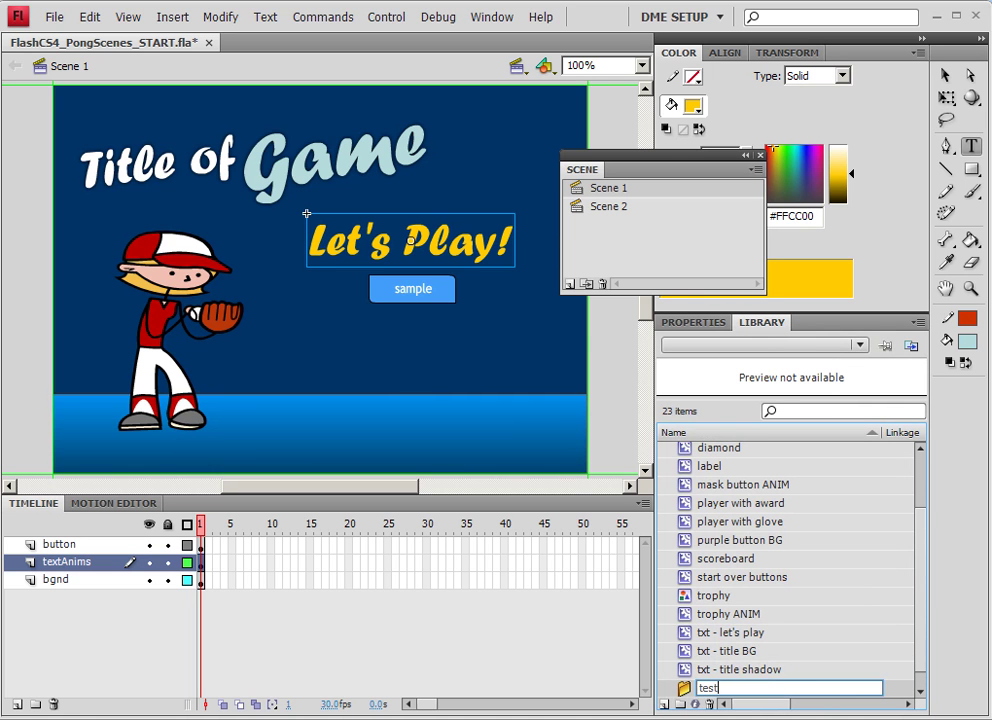
text(t)
key(Return)
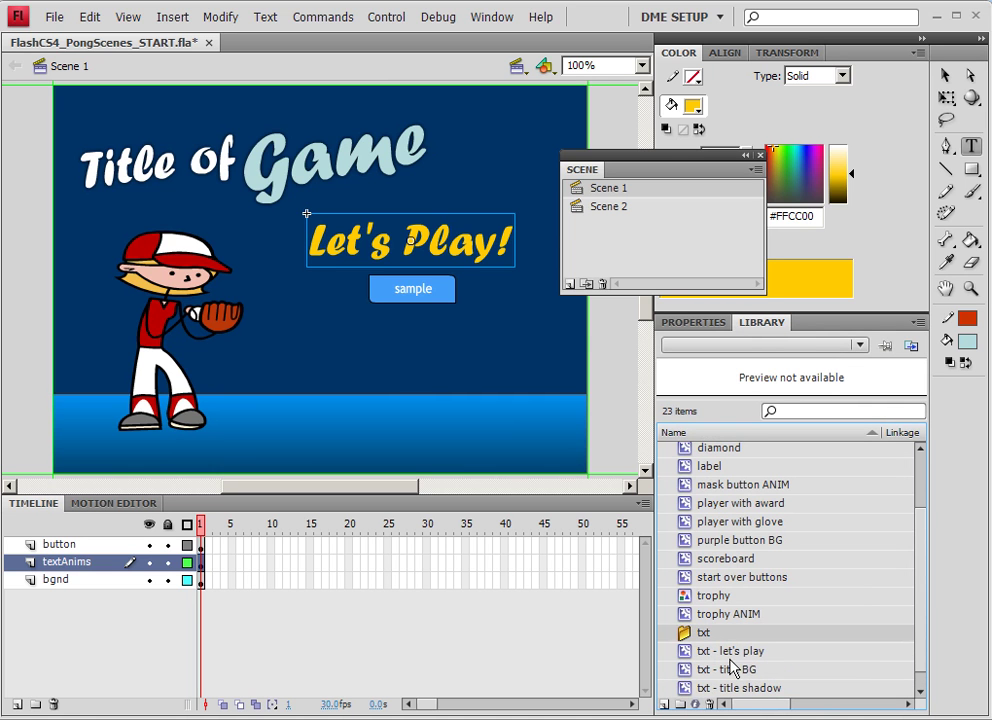
click(706, 651)
shift+click(712, 688)
drag(704, 669, 703, 638)
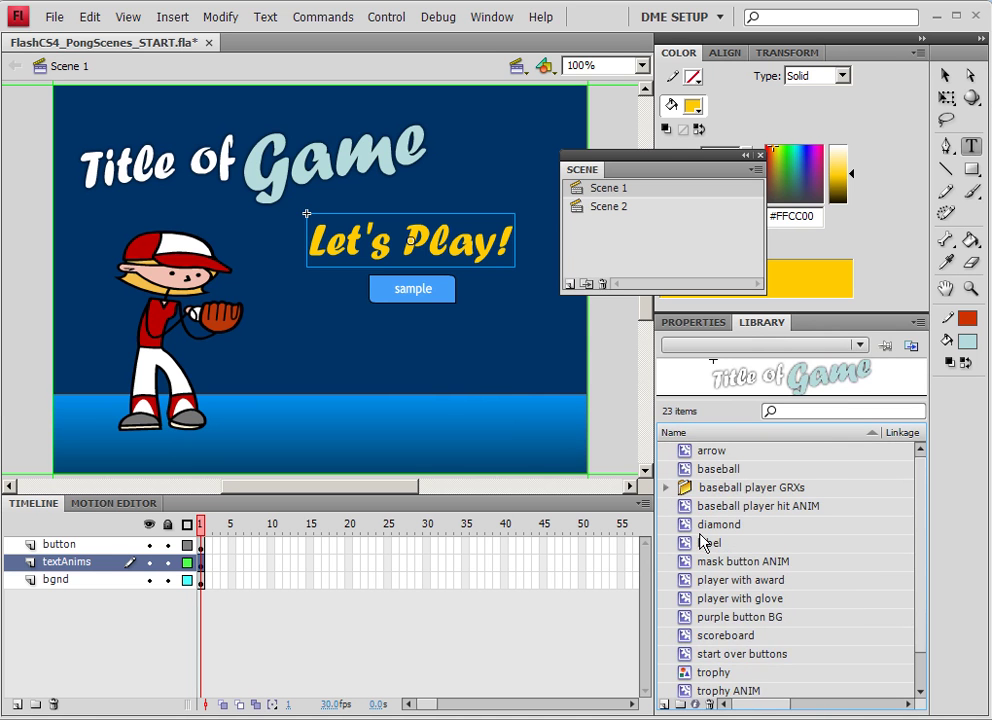
scroll(718, 570, down, 1)
click(665, 670)
scroll(718, 660, down, 1)
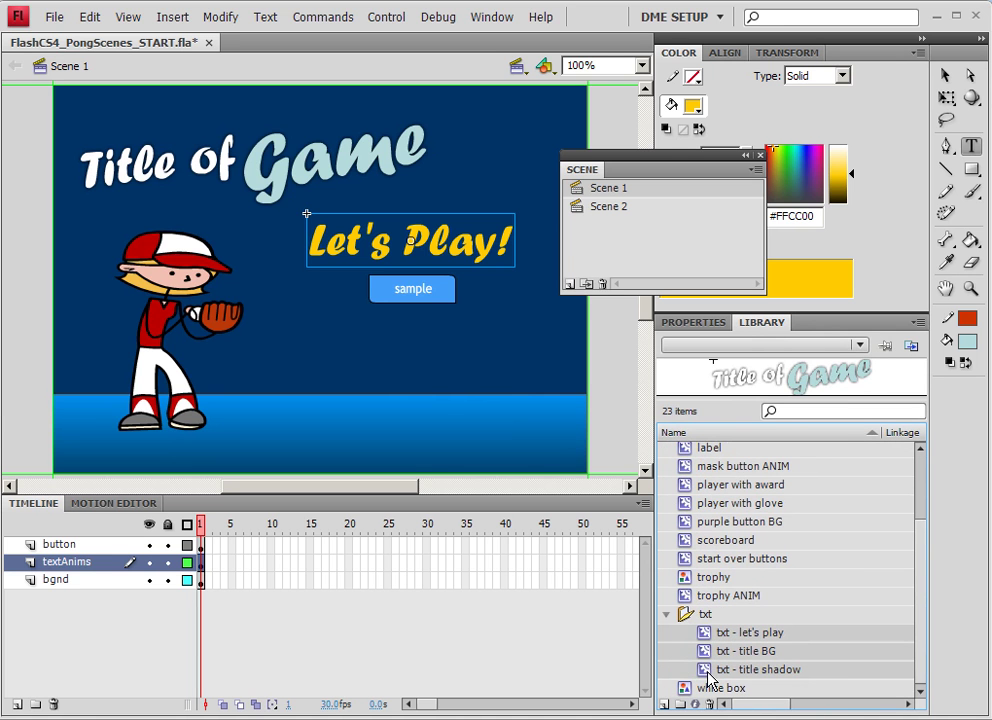
Distribute the Title of Game and Let's Play! clips to separate layers
click(945, 76)
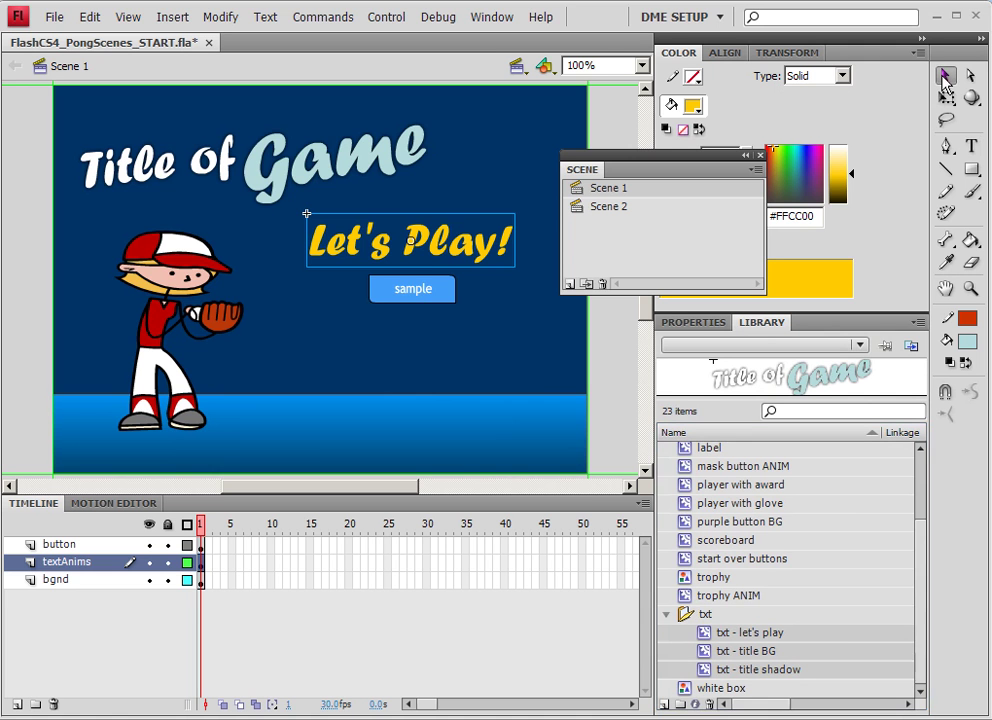
click(243, 135)
click(325, 243)
click(278, 172)
click(362, 232)
click(325, 173)
shift+click(358, 243)
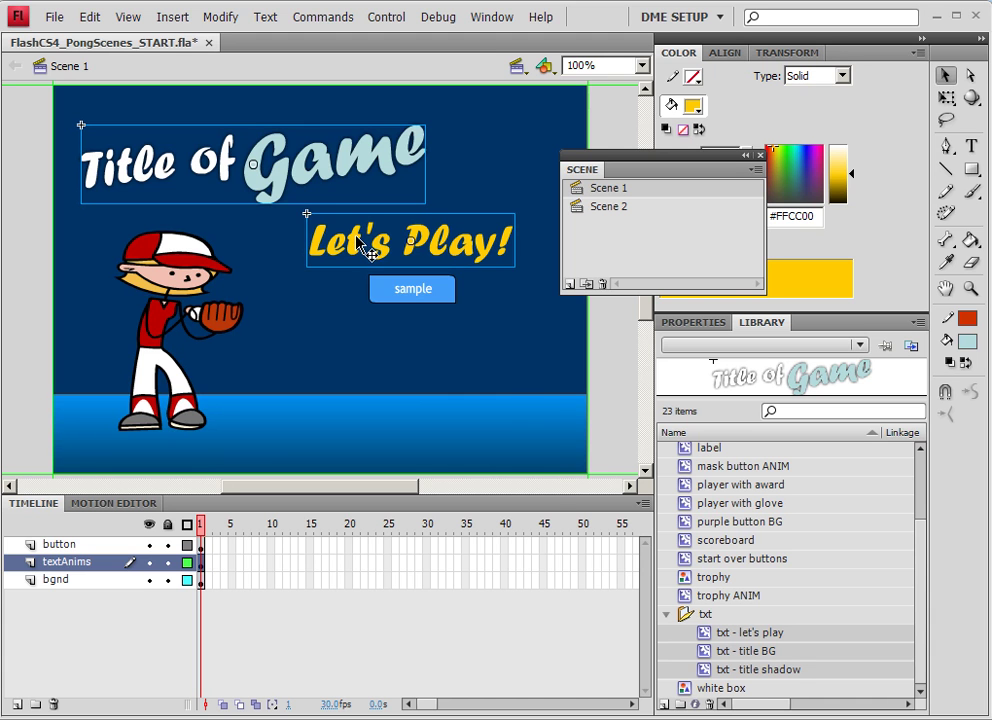
right_click(359, 245)
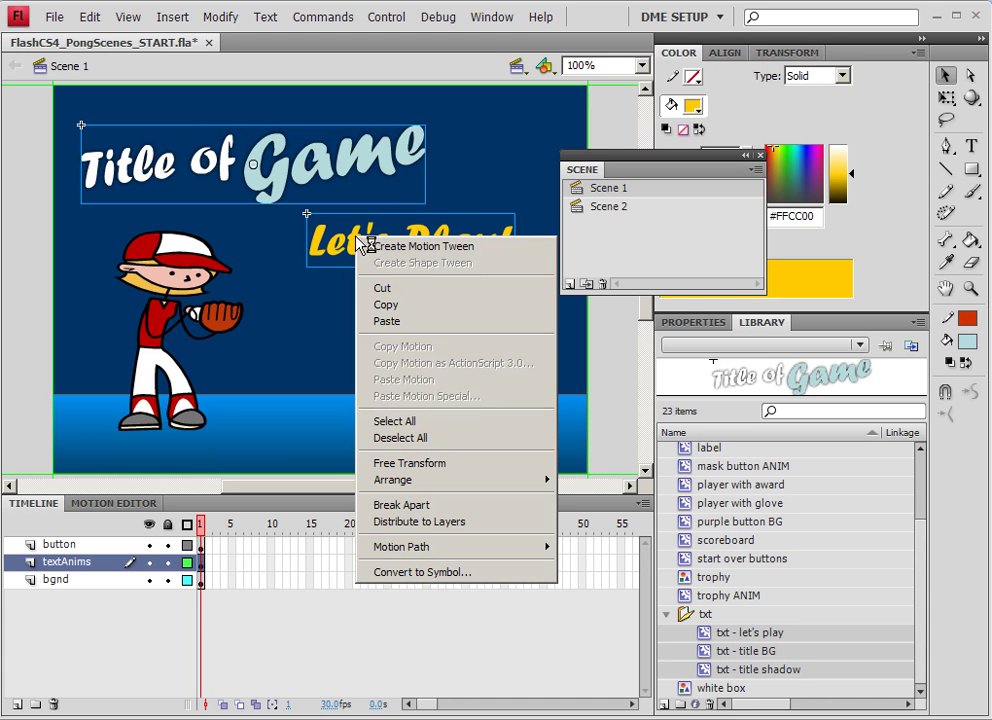
click(388, 528)
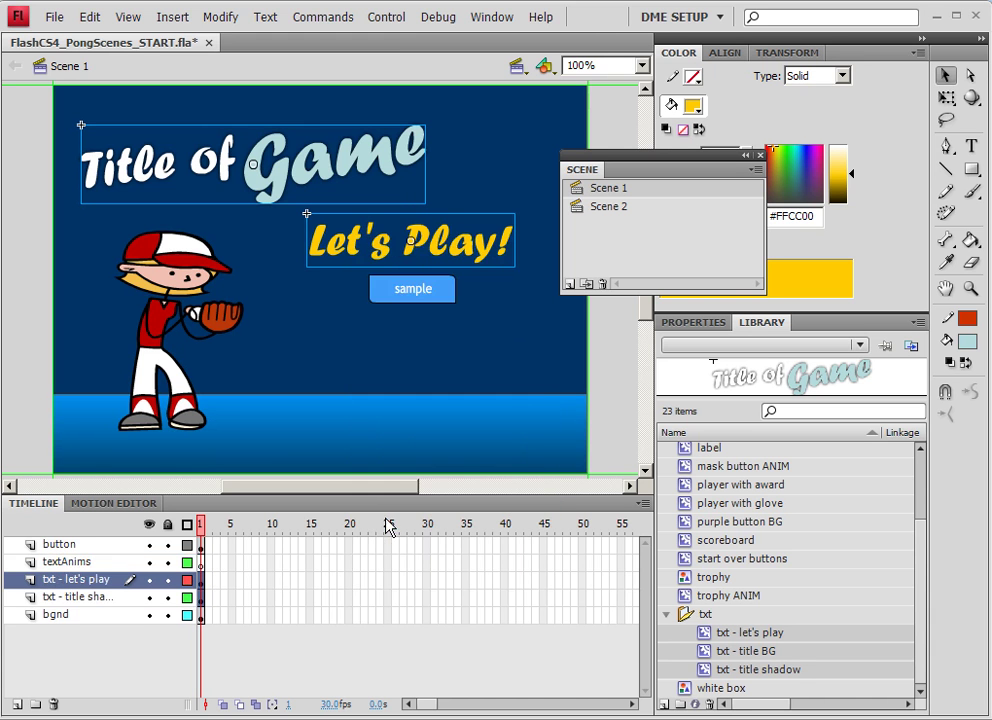
Delete the empty textAnims layer and check which layer each stage item is on
click(90, 600)
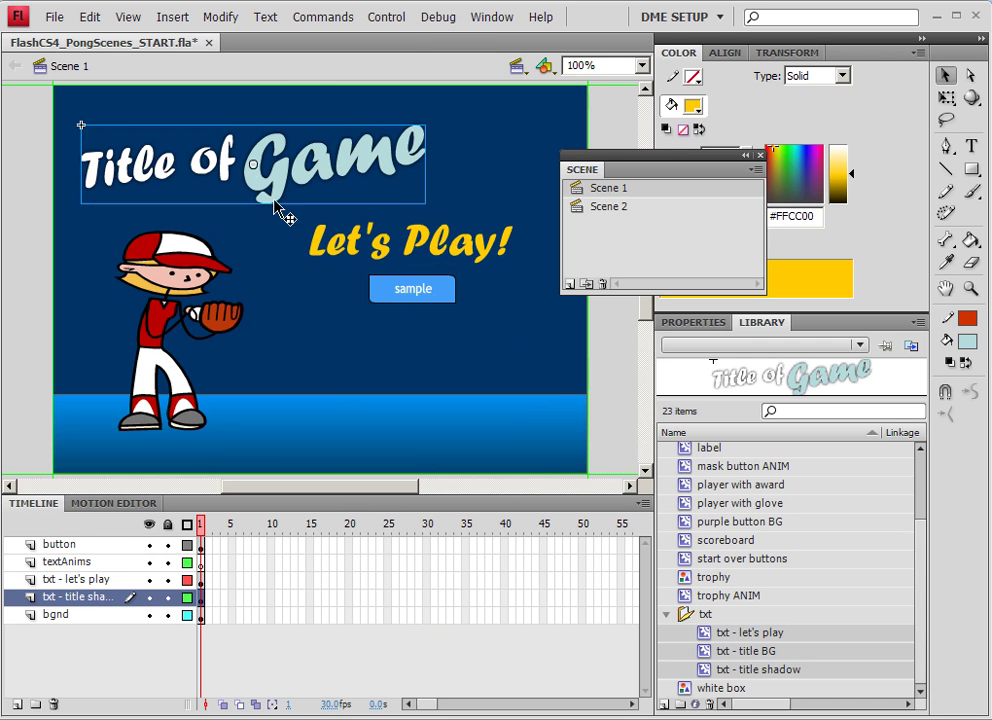
click(58, 545)
click(50, 564)
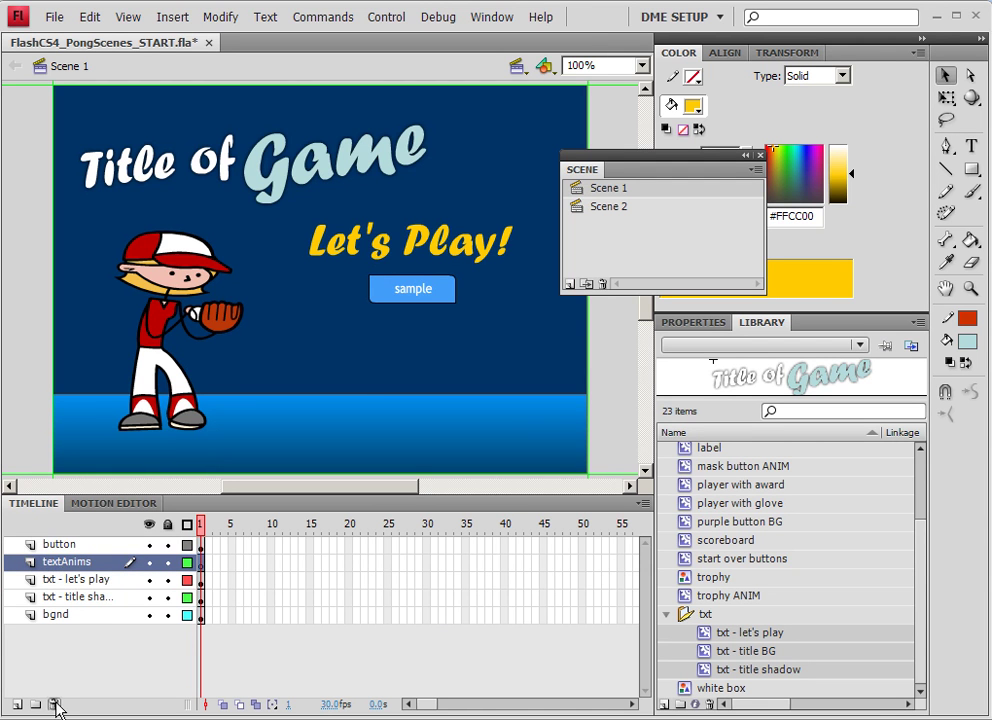
click(54, 704)
click(82, 578)
click(82, 562)
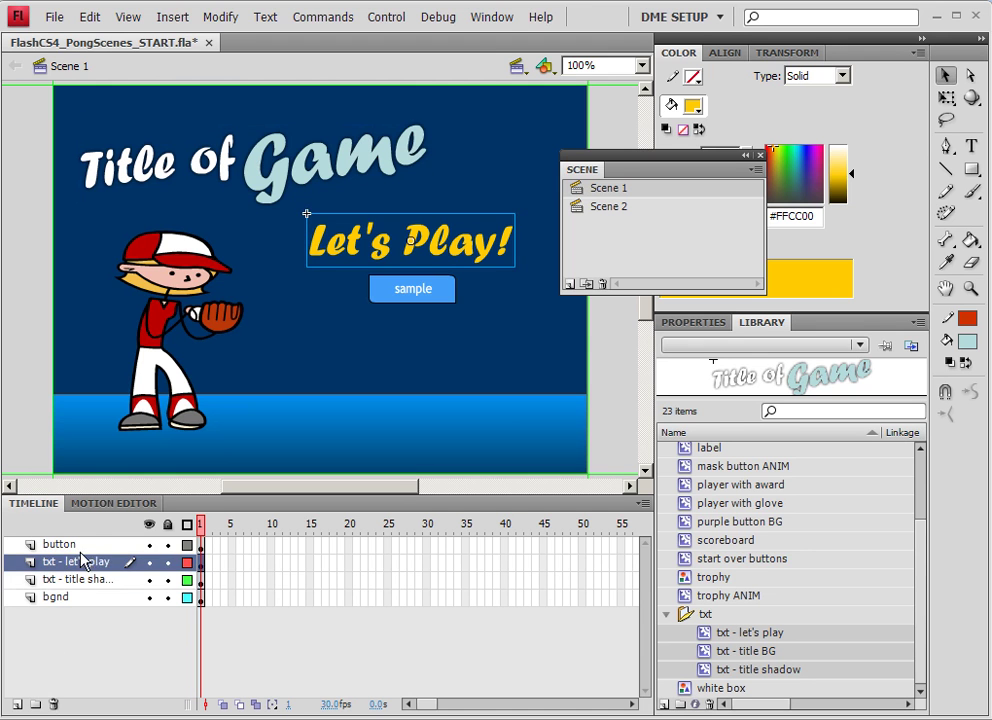
click(240, 172)
click(352, 248)
click(412, 290)
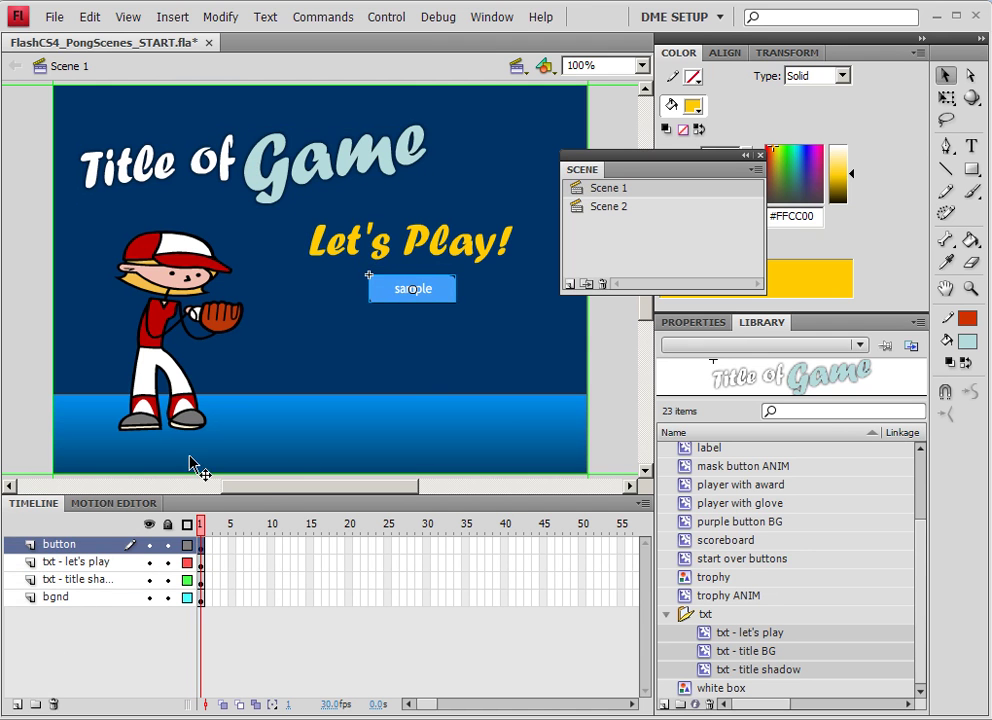
click(156, 326)
Distribute the baseball player to its own layer and move that layer just above bgnd
mouse_move(157, 336)
mouse_down()
mouse_move(110, 315)
mouse_move(163, 335)
mouse_up()
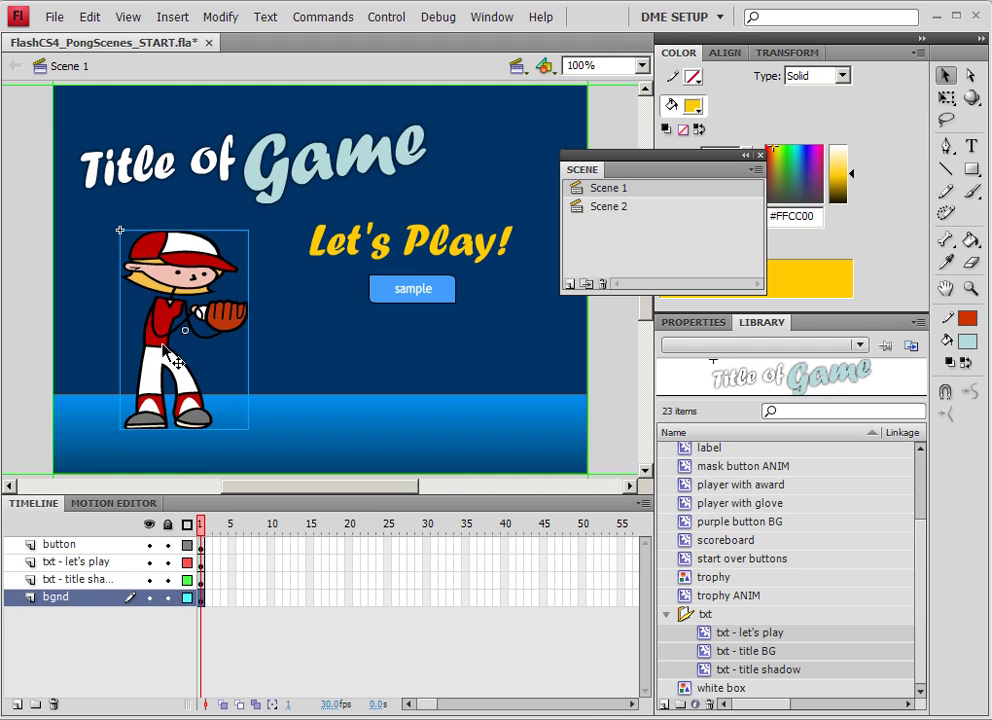
right_click(164, 352)
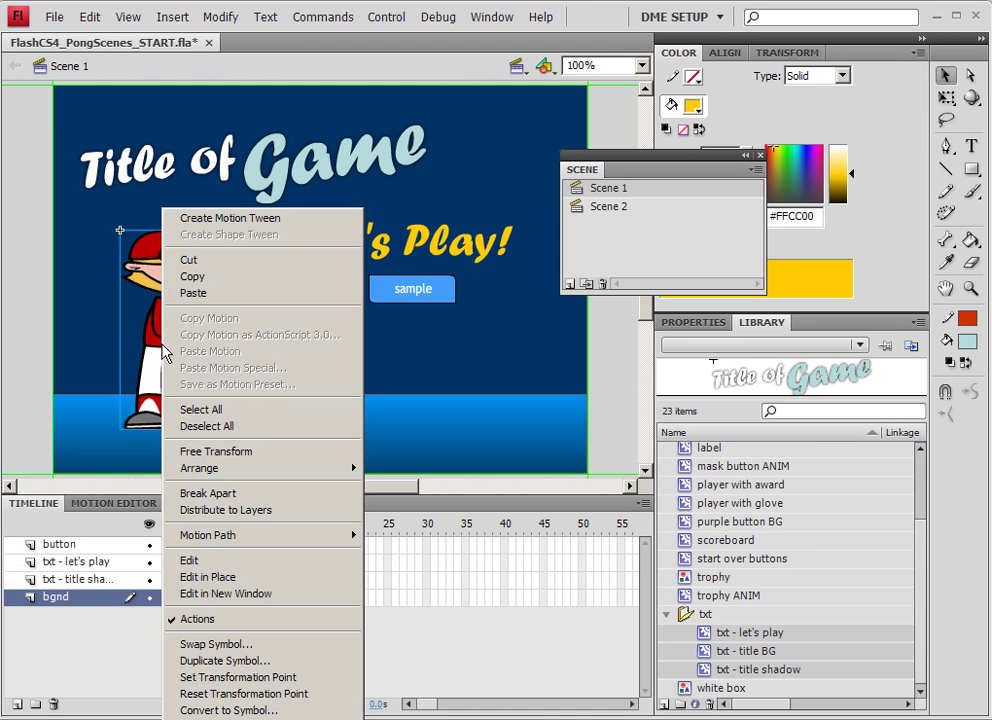
click(232, 510)
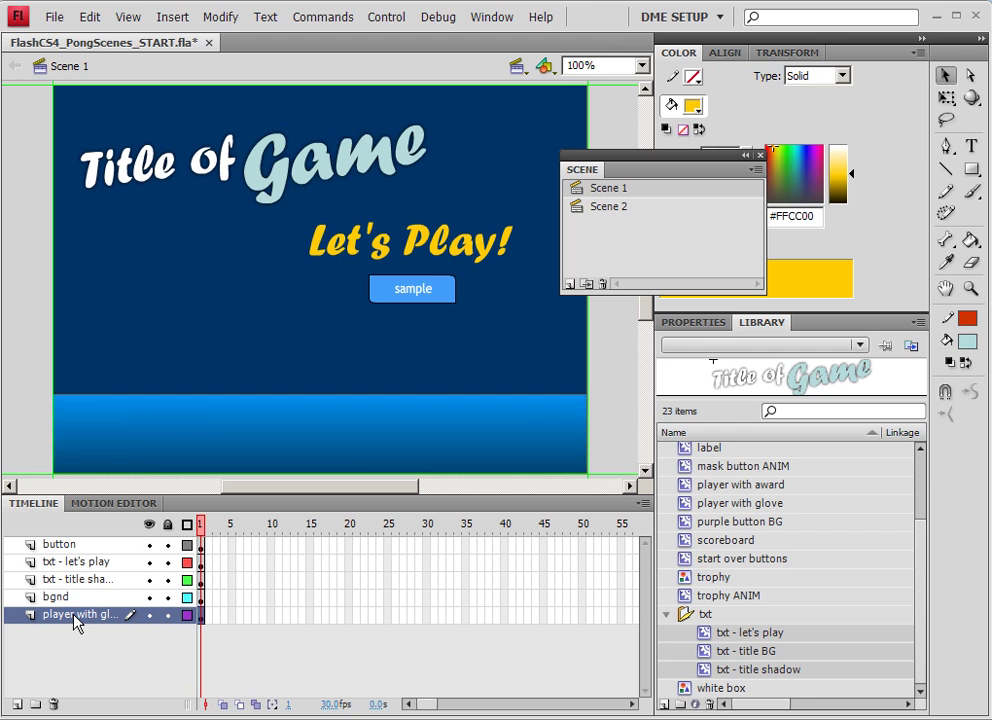
drag(74, 613, 77, 598)
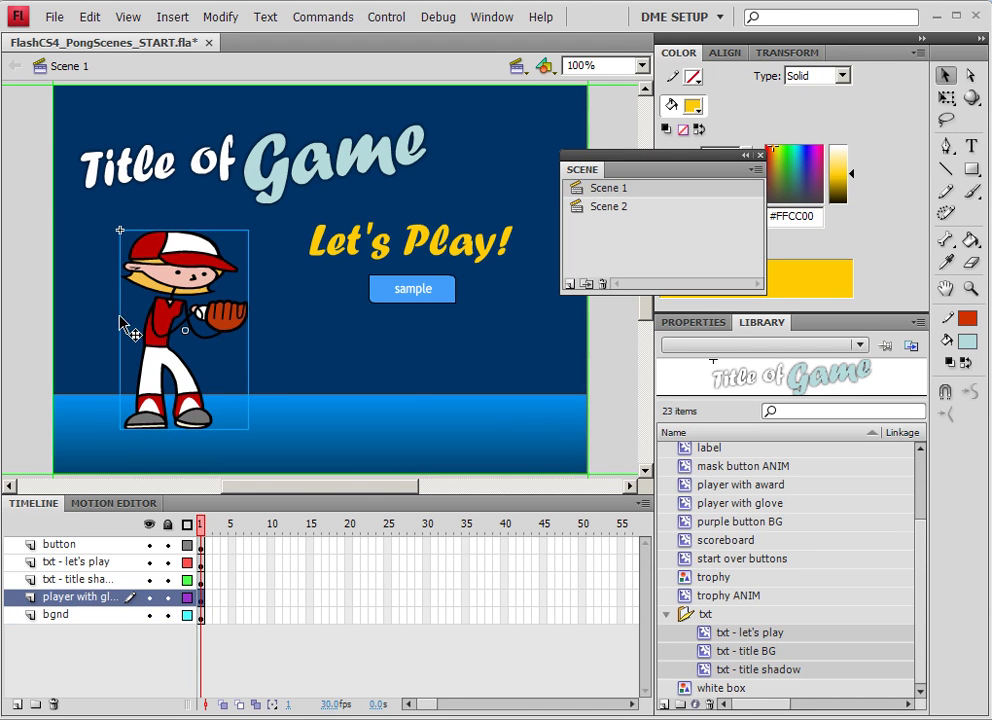
click(82, 583)
click(70, 562)
click(62, 546)
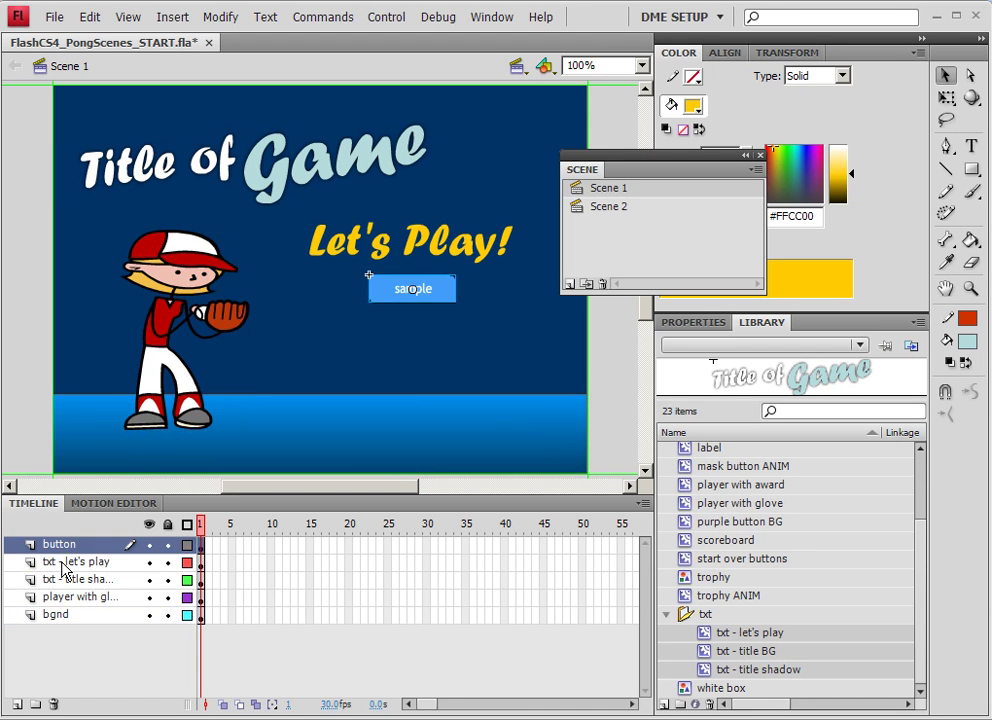
click(64, 562)
click(64, 580)
click(66, 598)
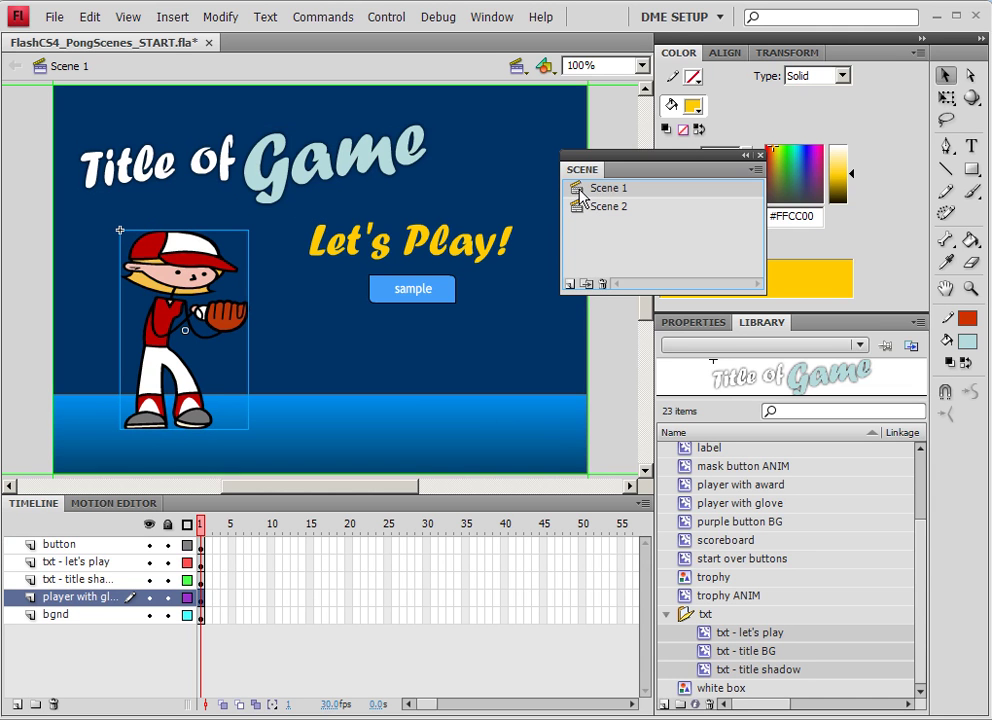
Duplicate Scene 1 and move Scene 2 above Scene 1 copy
click(587, 283)
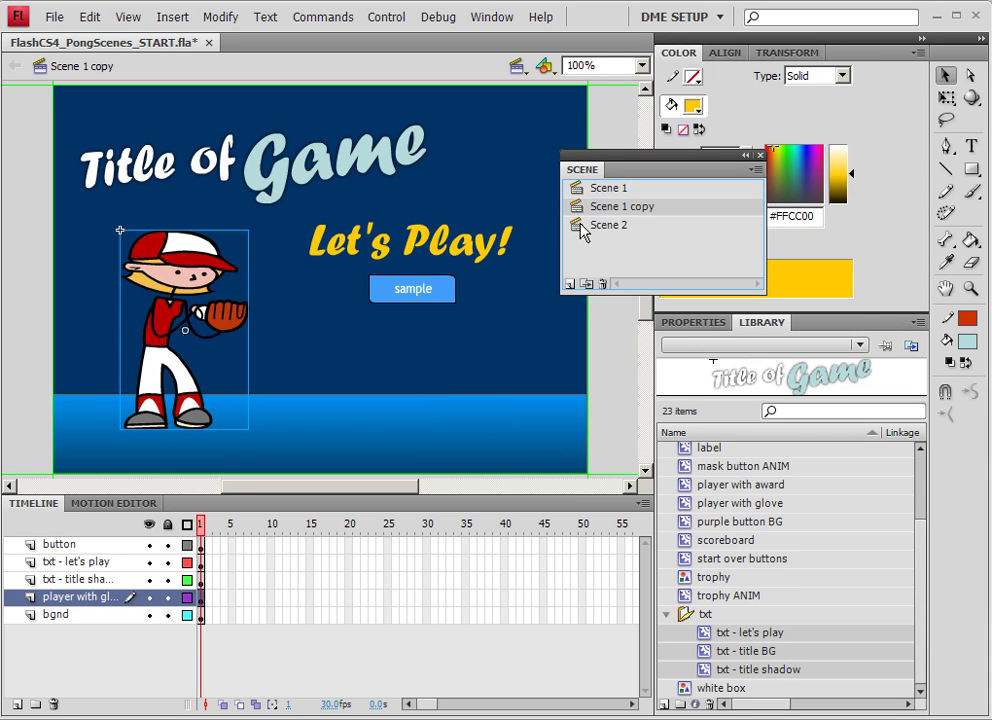
click(581, 226)
drag(581, 226, 610, 200)
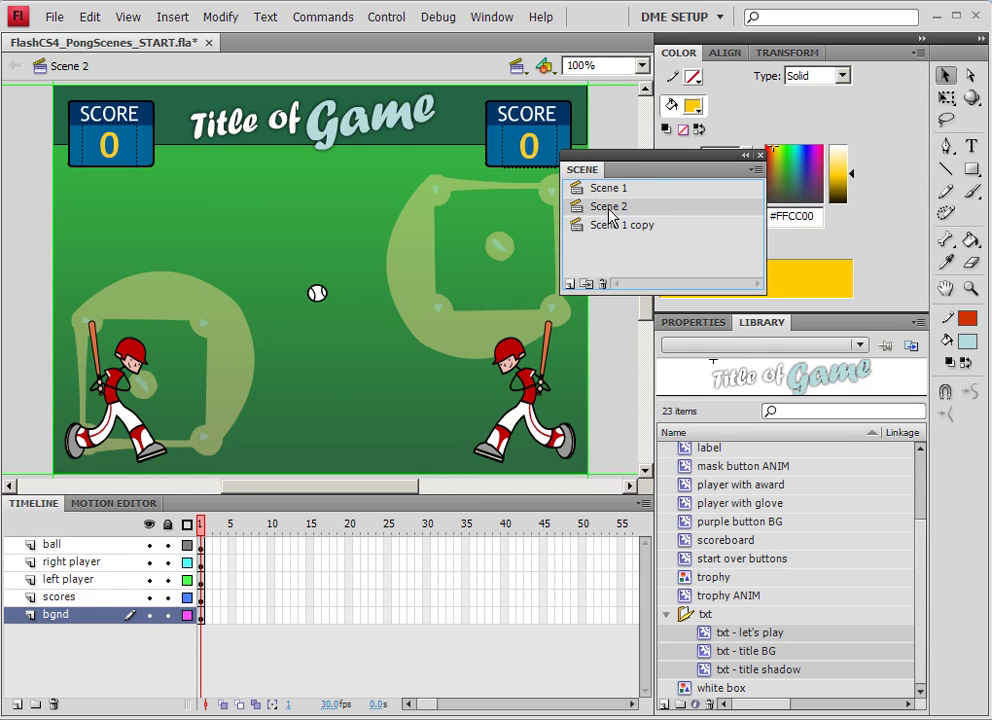
click(595, 188)
click(608, 206)
click(606, 188)
Rename the three scenes start, game1 and end
double_click(606, 188)
text(start)
key(Return)
click(600, 207)
double_click(604, 207)
text(game1)
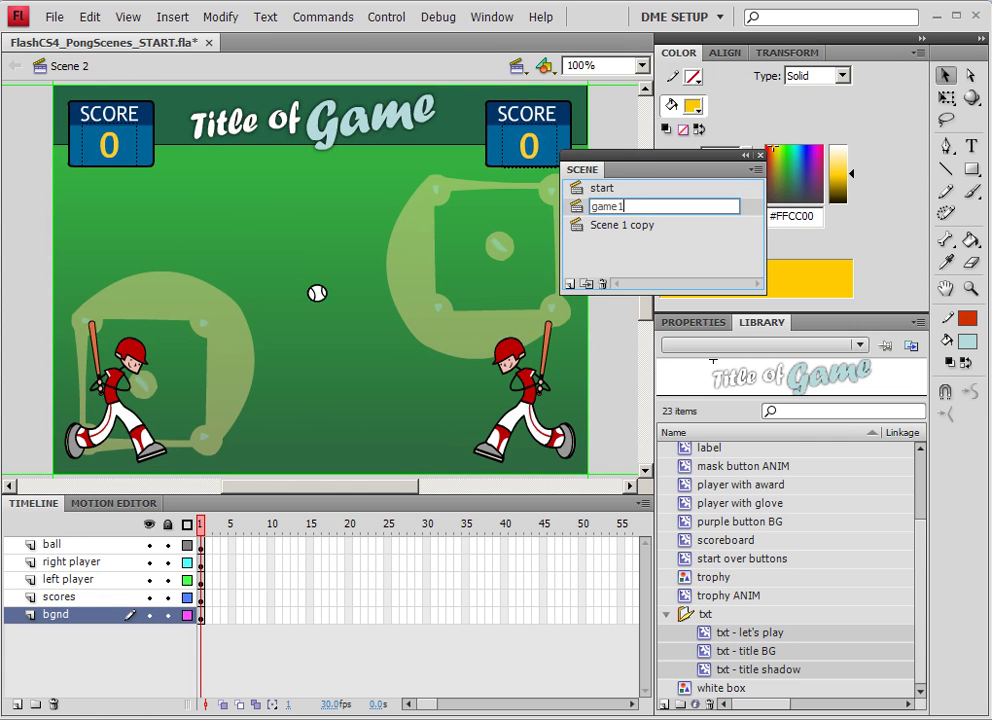
key(Return)
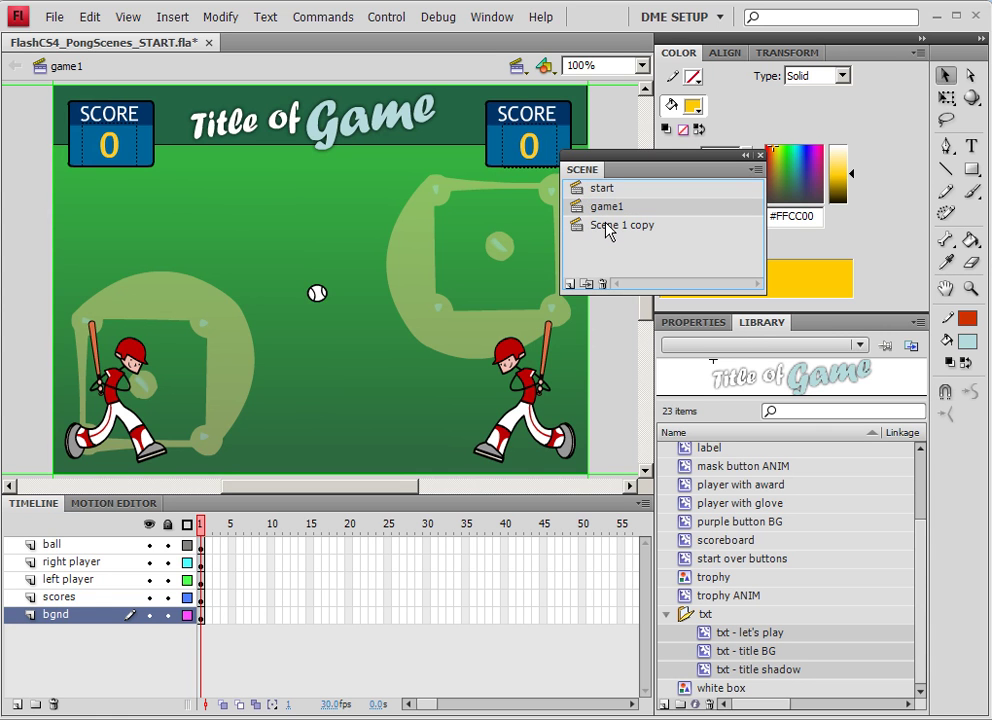
click(607, 226)
double_click(606, 228)
text(end)
key(Return)
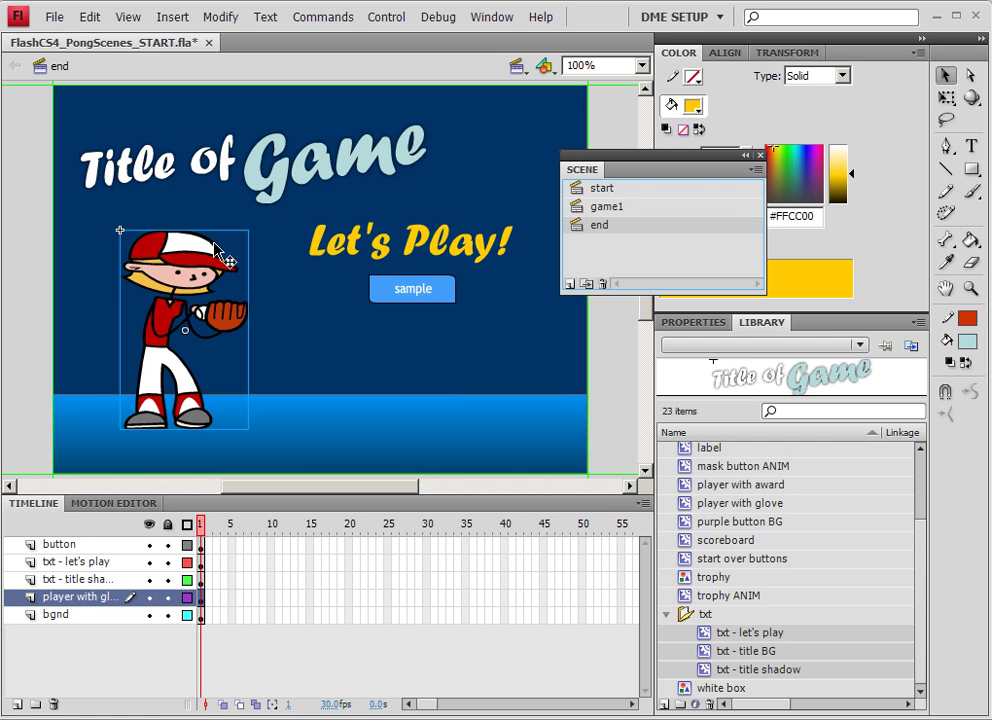
Delete the glove-holding player from the end scene's stage
click(352, 254)
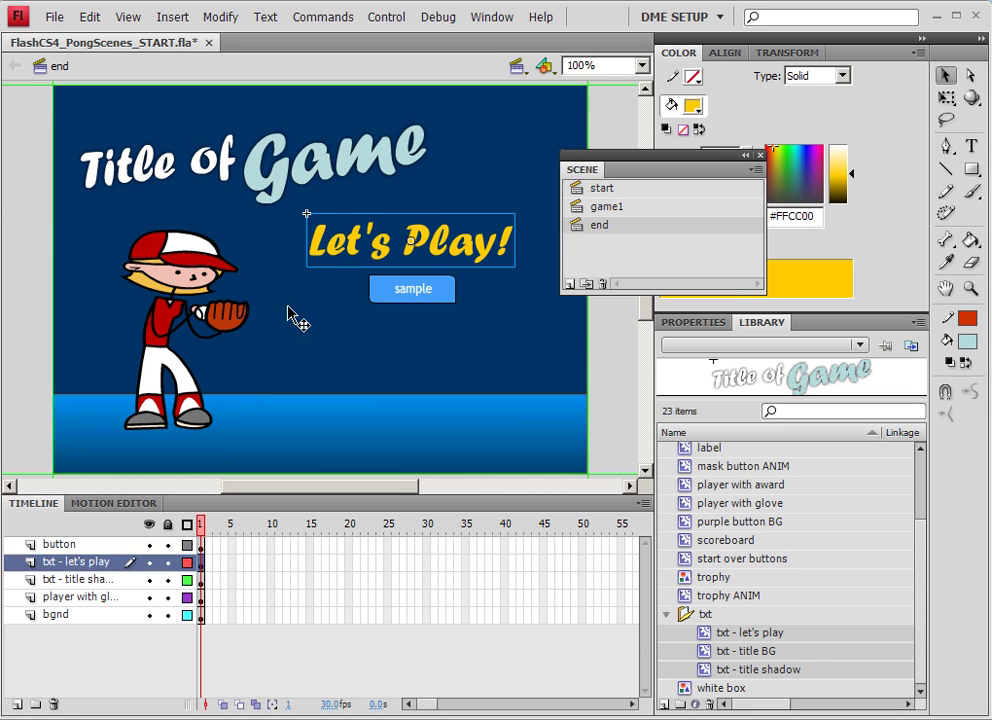
click(158, 268)
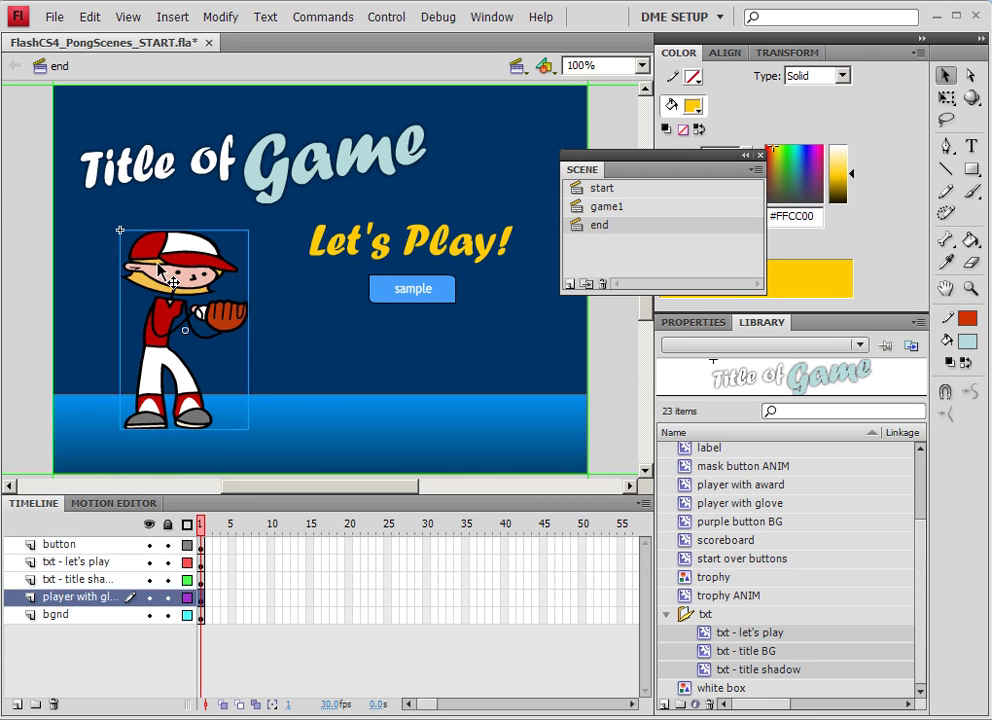
key(Delete)
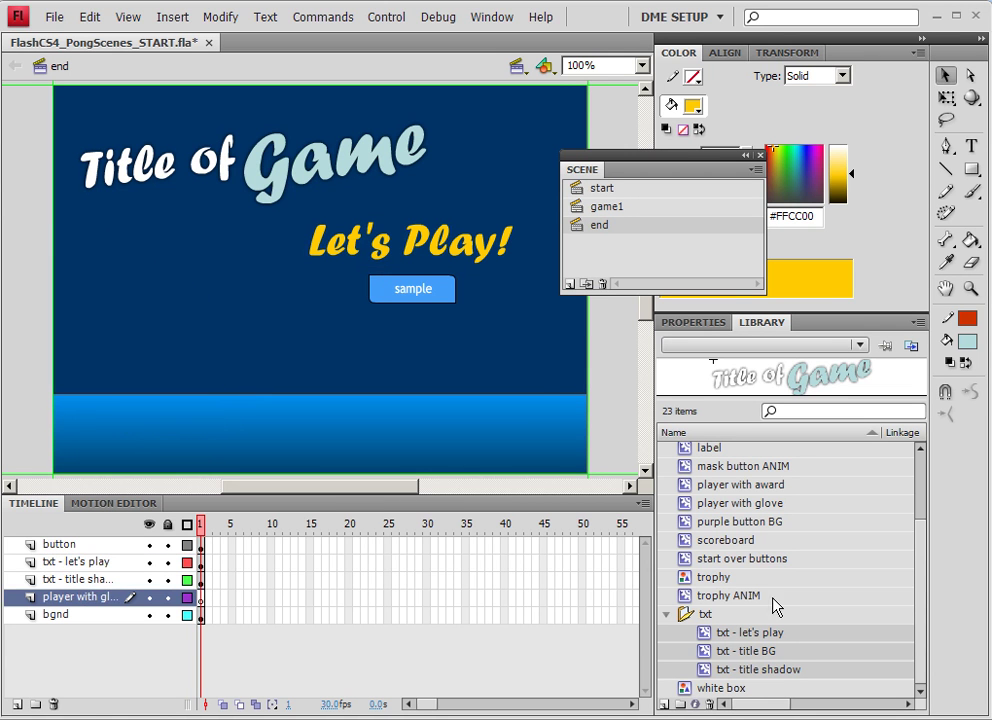
Place the 'player with award' symbol from the library at the stage's left
click(685, 595)
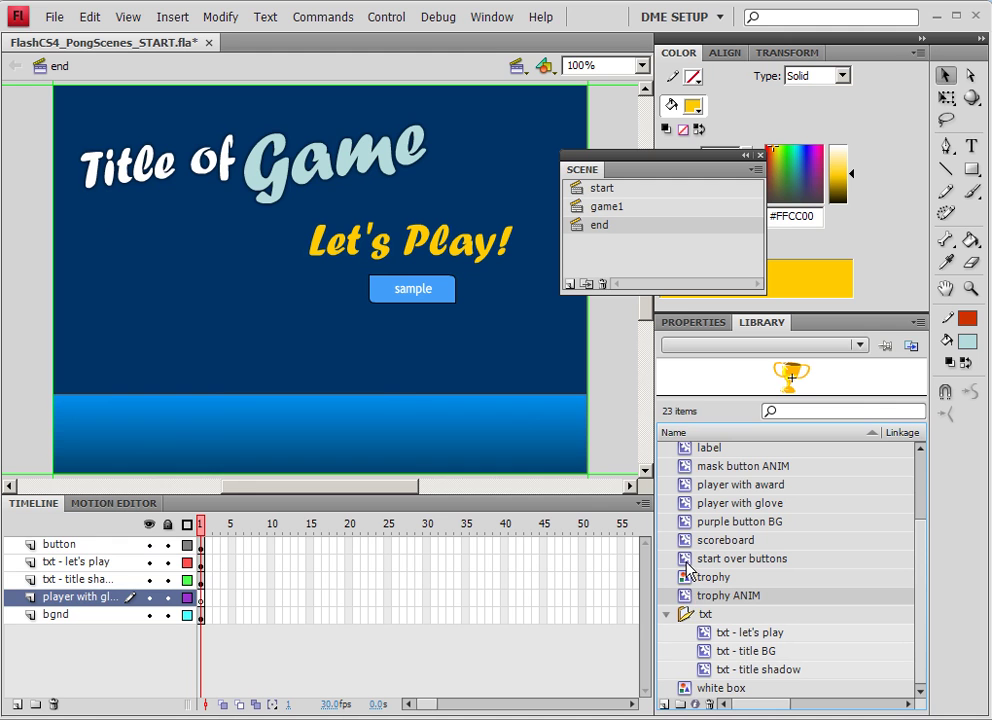
click(686, 467)
click(686, 486)
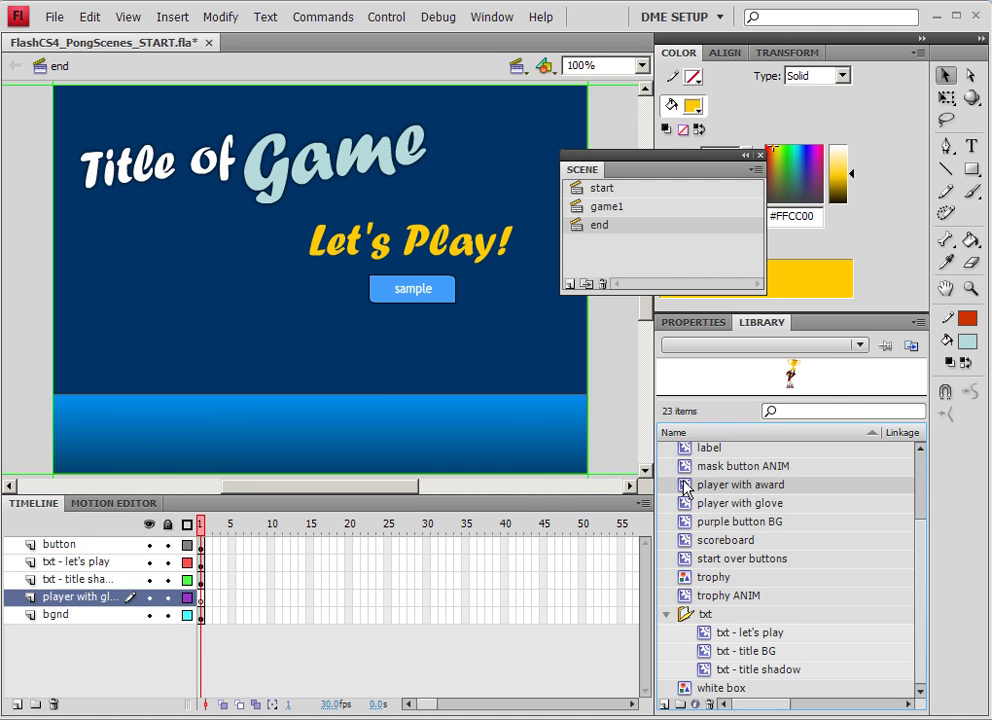
drag(686, 490, 204, 338)
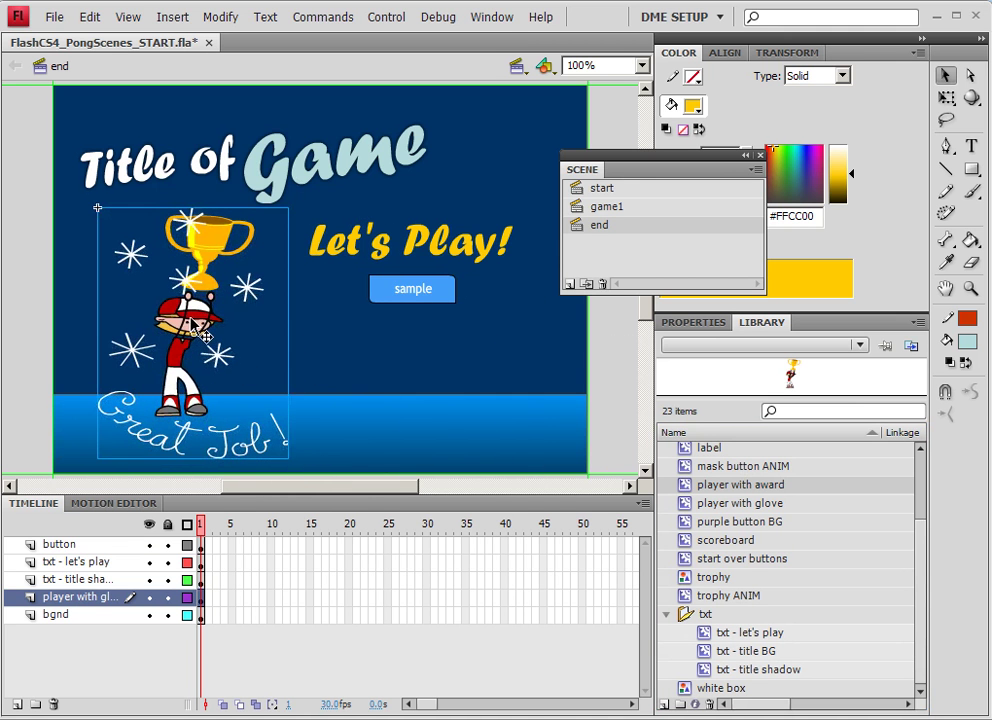
click(284, 185)
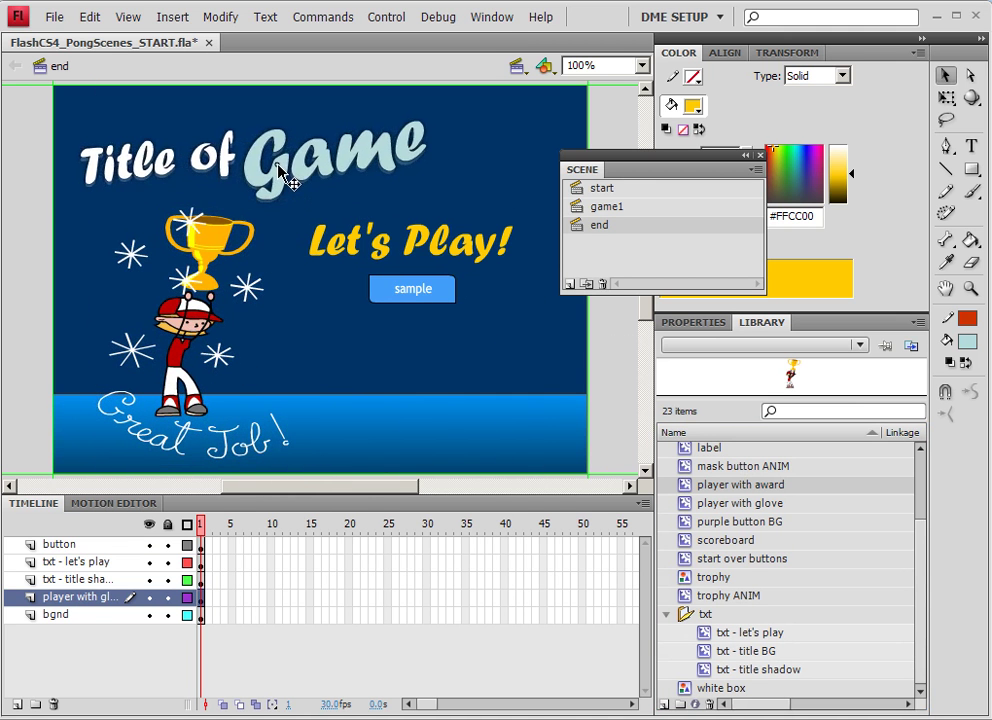
click(282, 177)
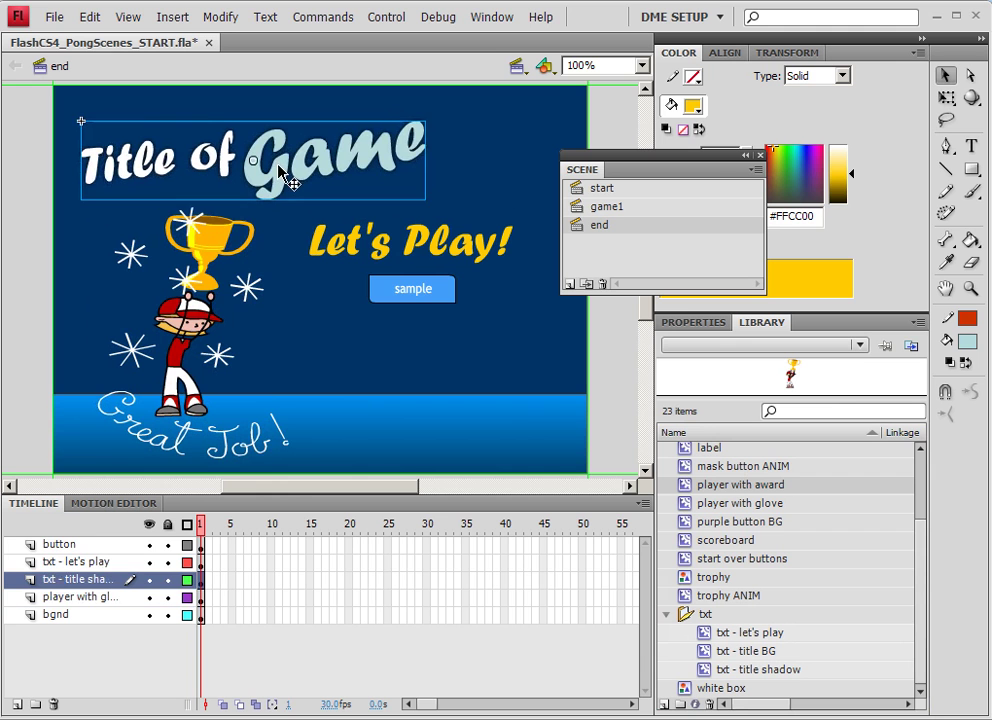
click(440, 250)
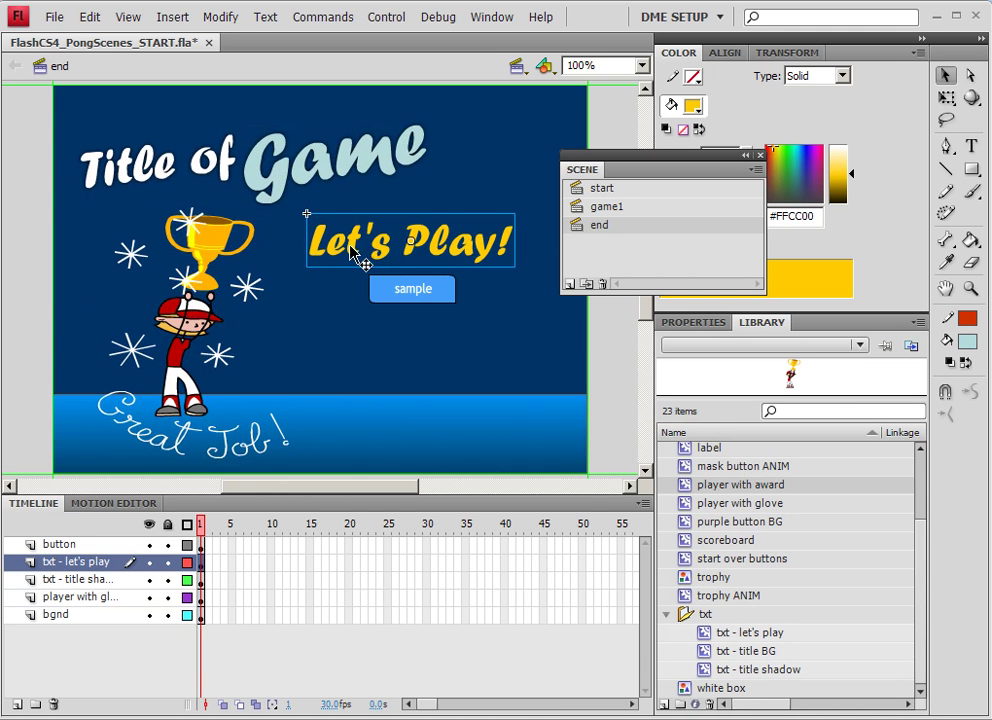
Change the yellow text from 'Let's Play!' to 'Play Again!' and nudge it left
click(445, 255)
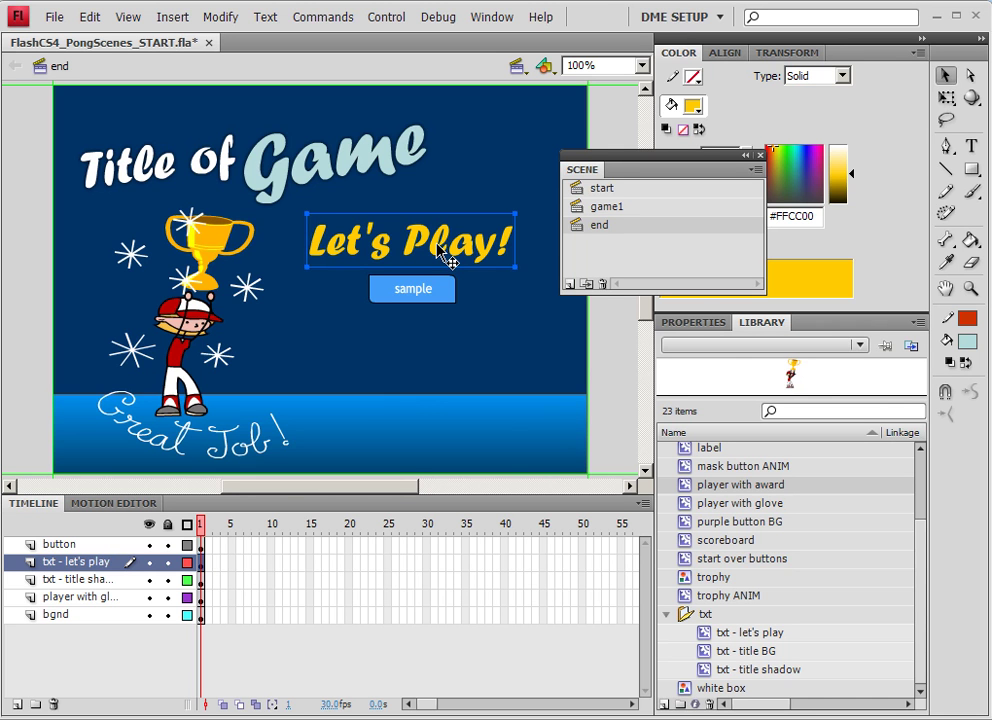
double_click(497, 244)
click(399, 241)
shift+click(291, 240)
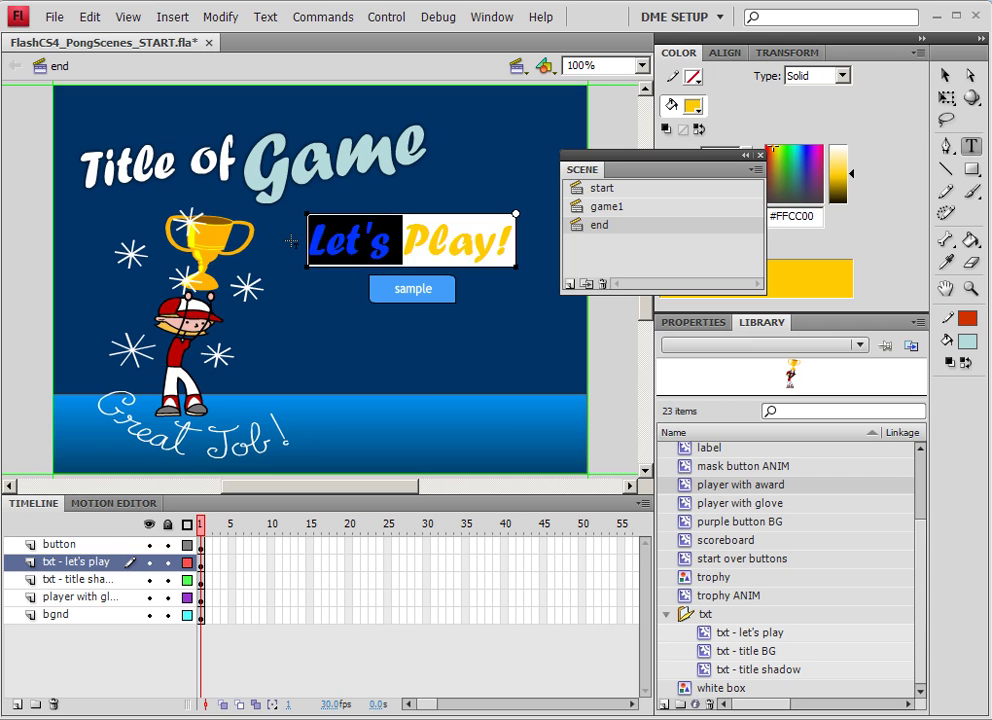
key(BackSpace)
click(402, 243)
text(Again!)
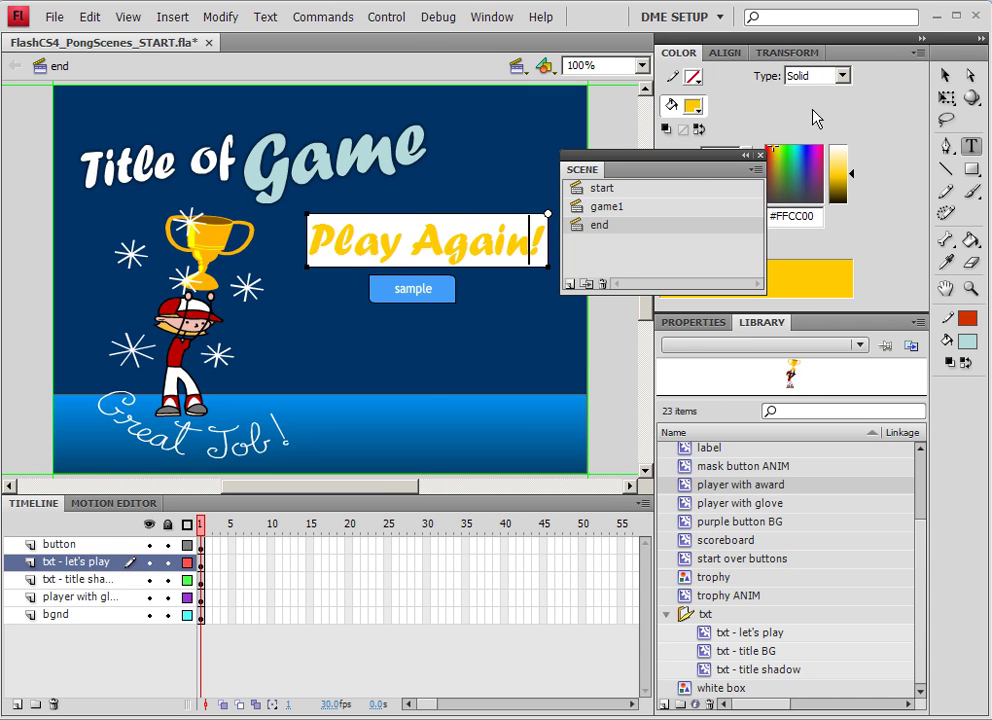
key(Escape)
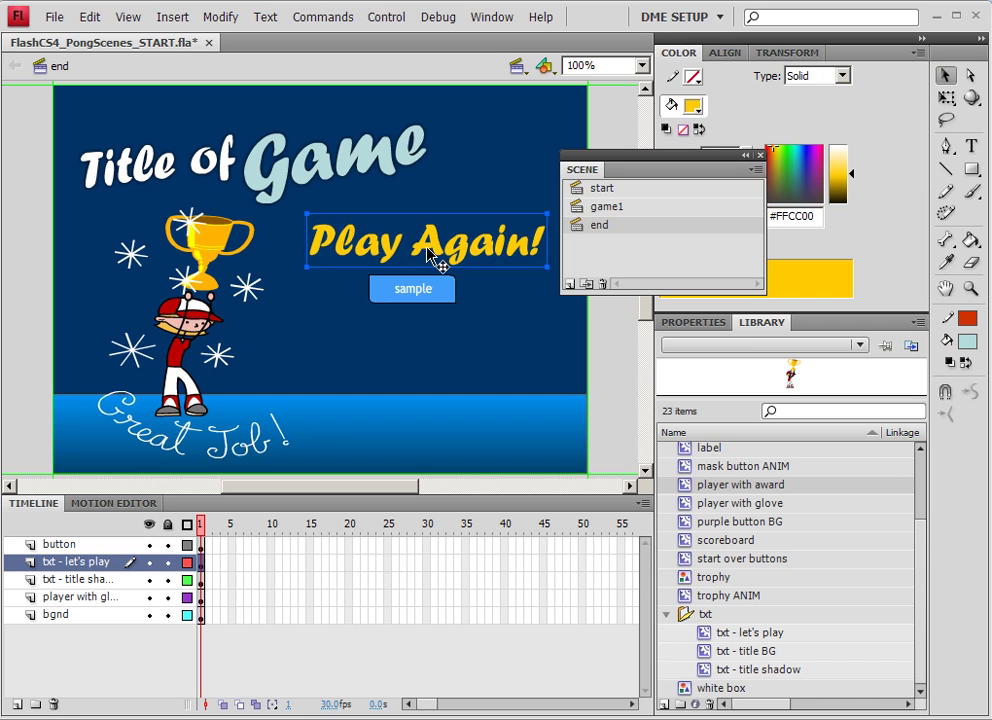
drag(431, 250, 419, 250)
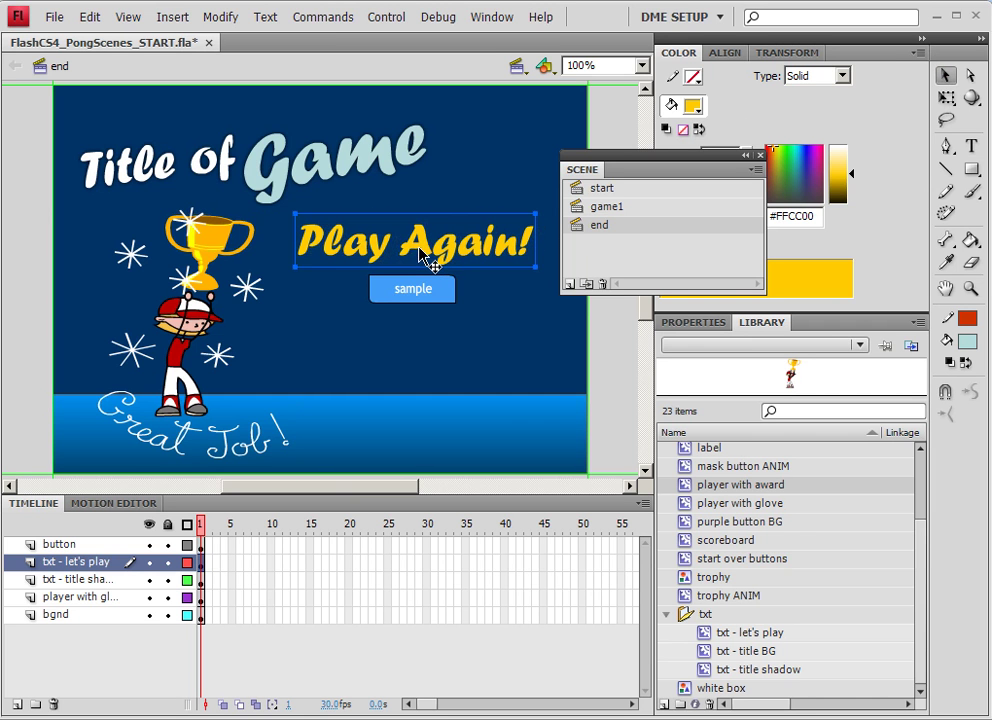
Convert the Play Again! text on stage into a Movie Clip named 'txt - play again'
right_click(424, 257)
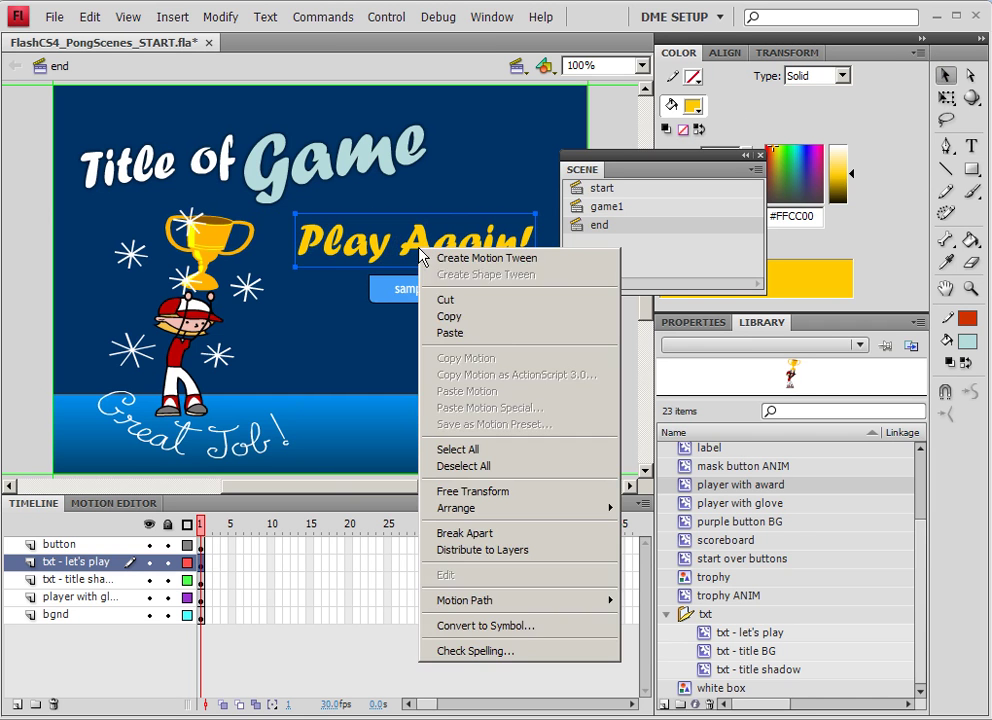
click(506, 631)
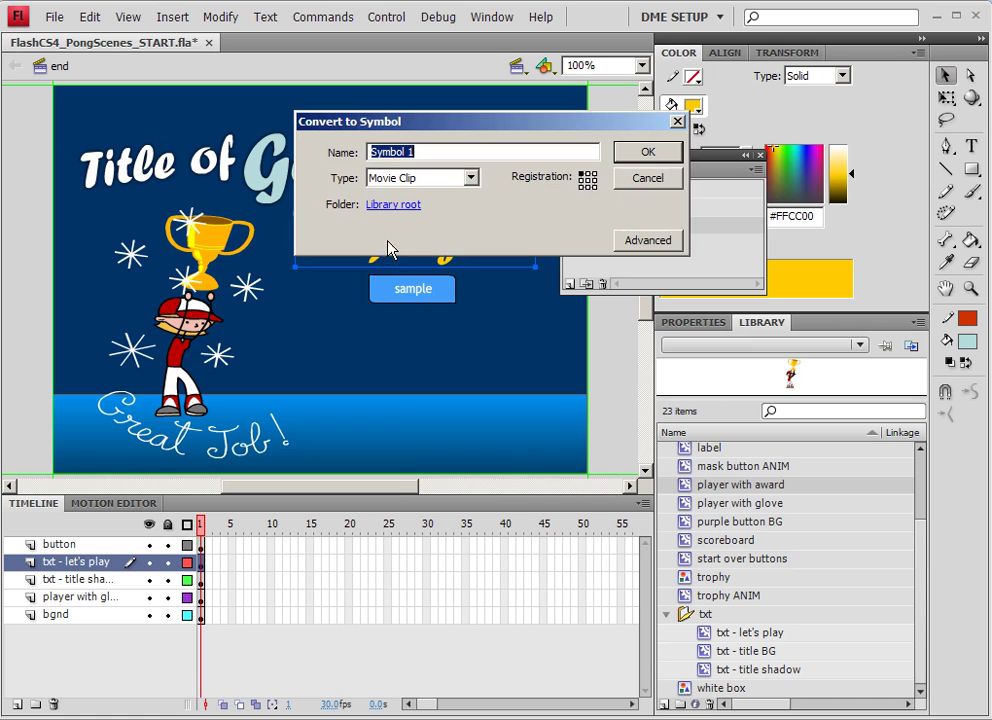
text(t)
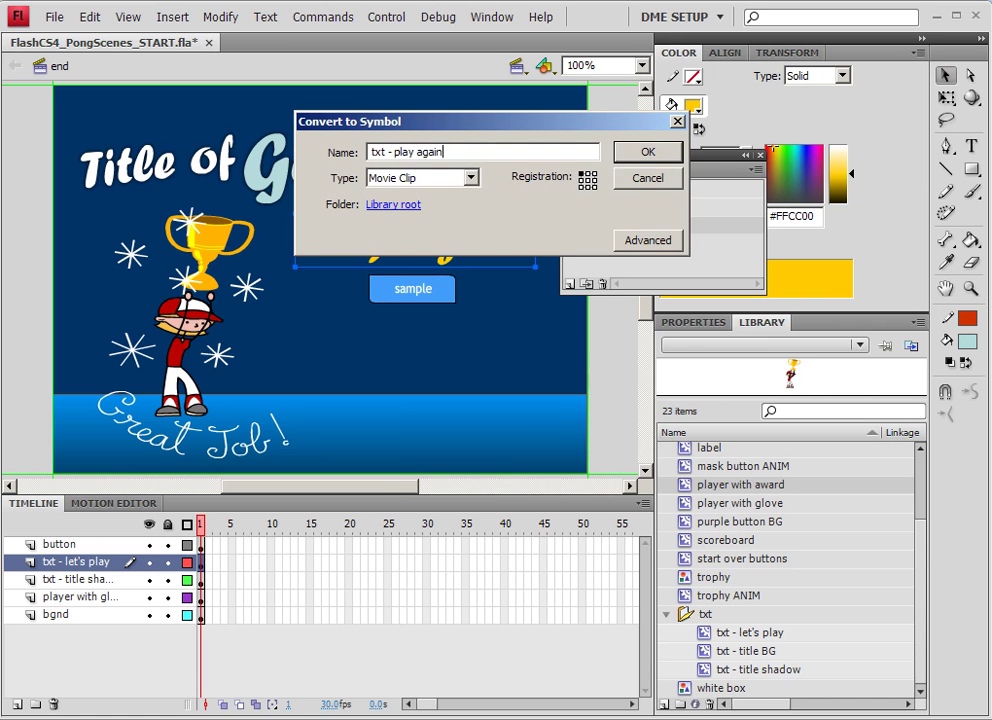
text(xt - play again)
key(Return)
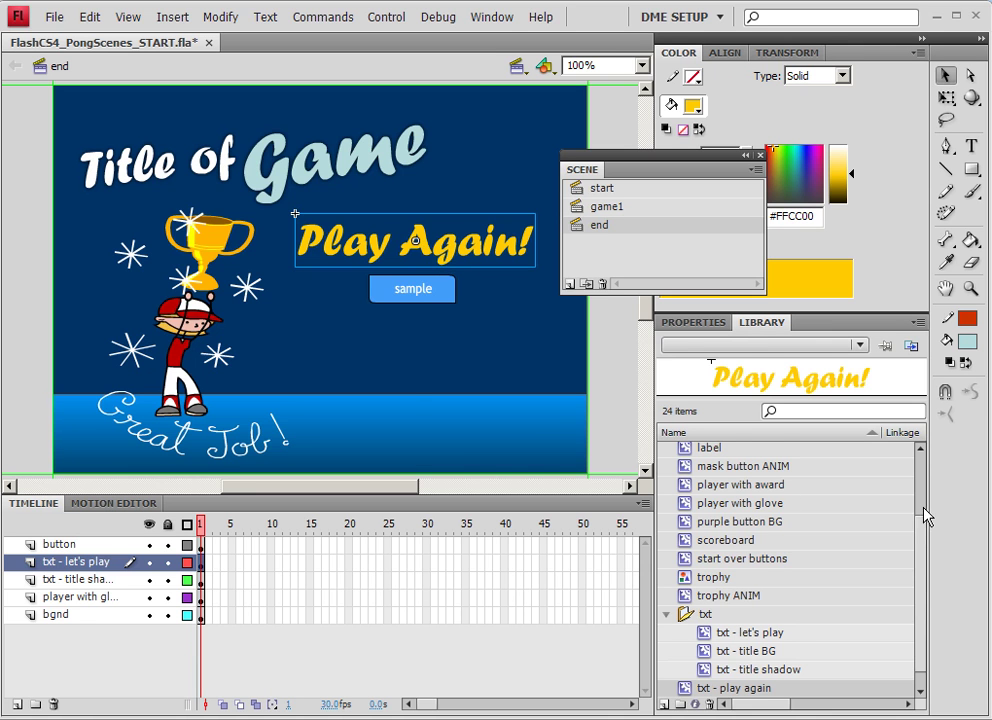
Move 'txt - play again' into the txt folder and compare its preview with 'txt - let's play'
scroll(924, 516, down, 1)
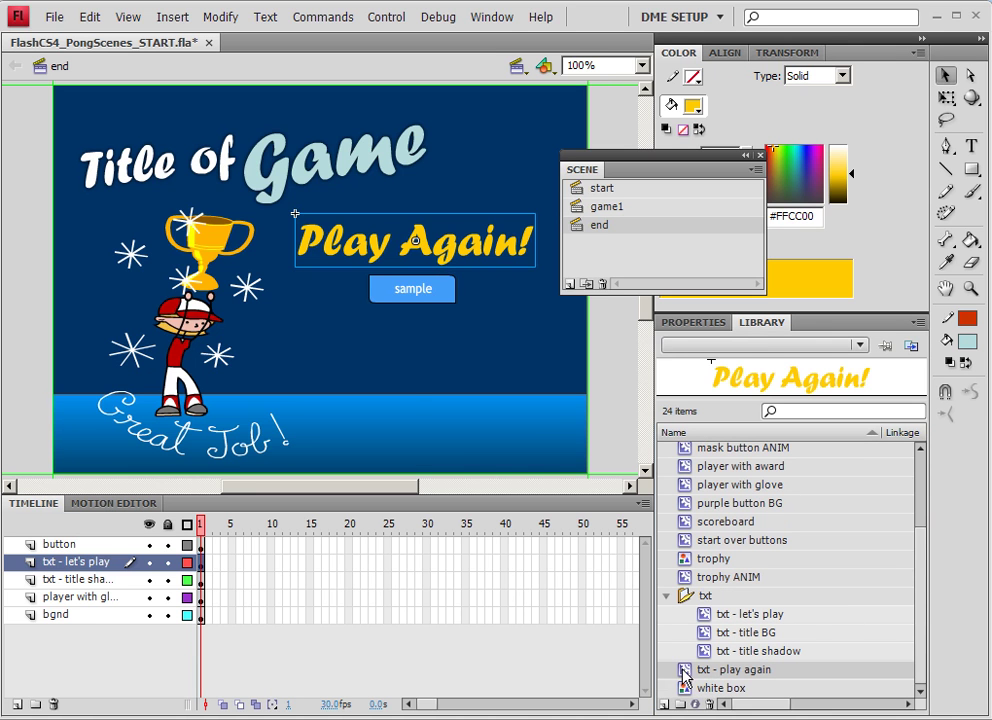
drag(684, 676, 692, 597)
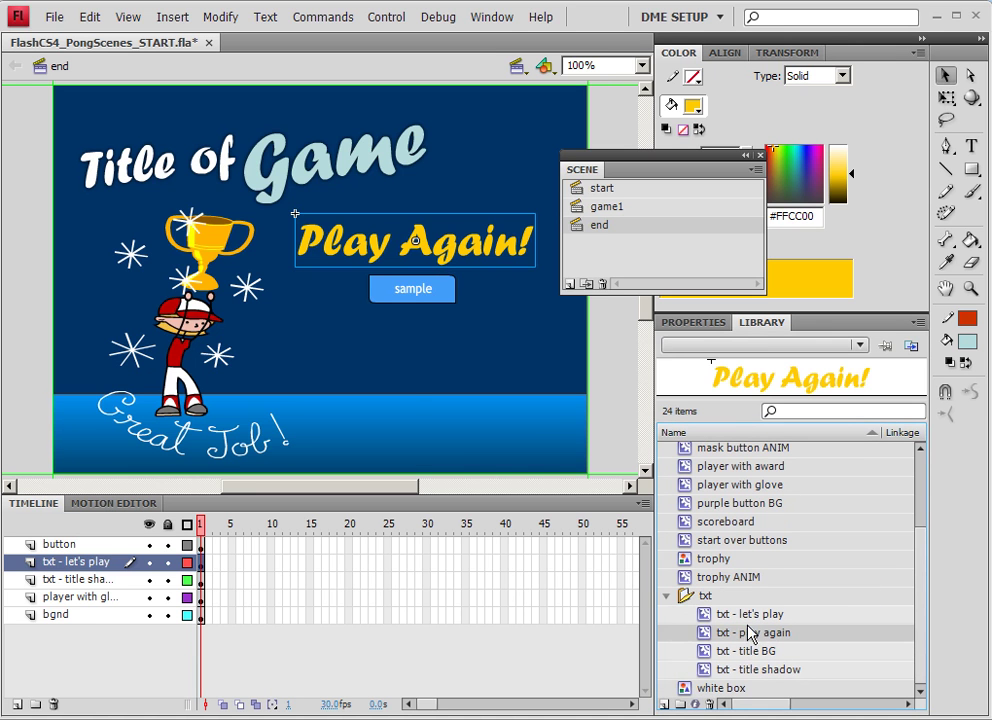
click(720, 613)
click(724, 633)
click(722, 614)
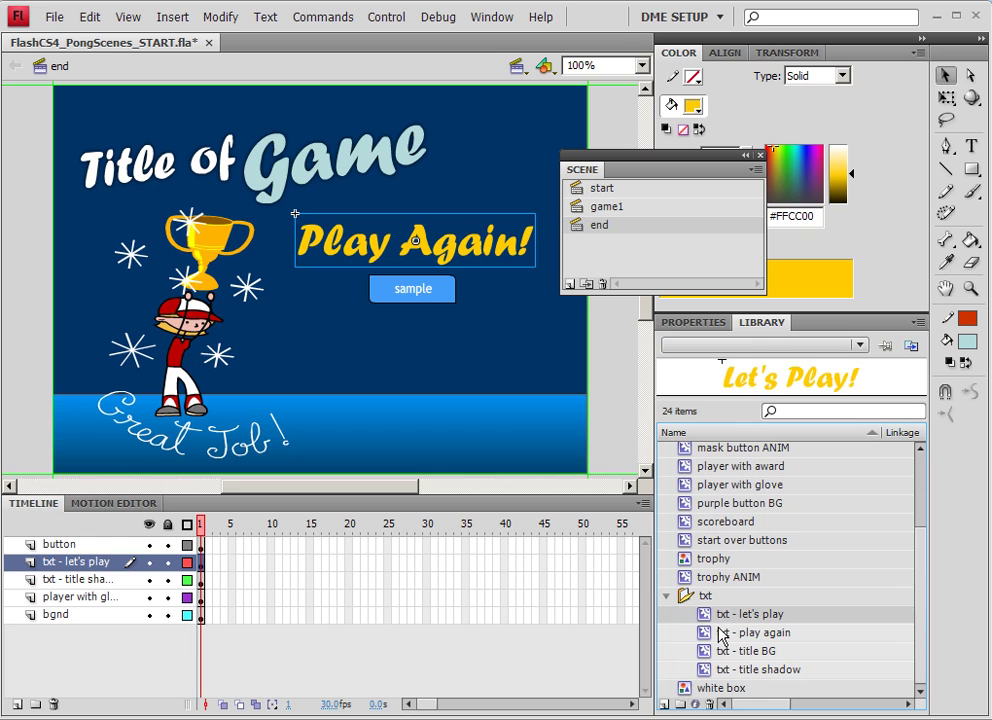
click(720, 633)
click(713, 615)
click(707, 633)
click(712, 615)
click(708, 633)
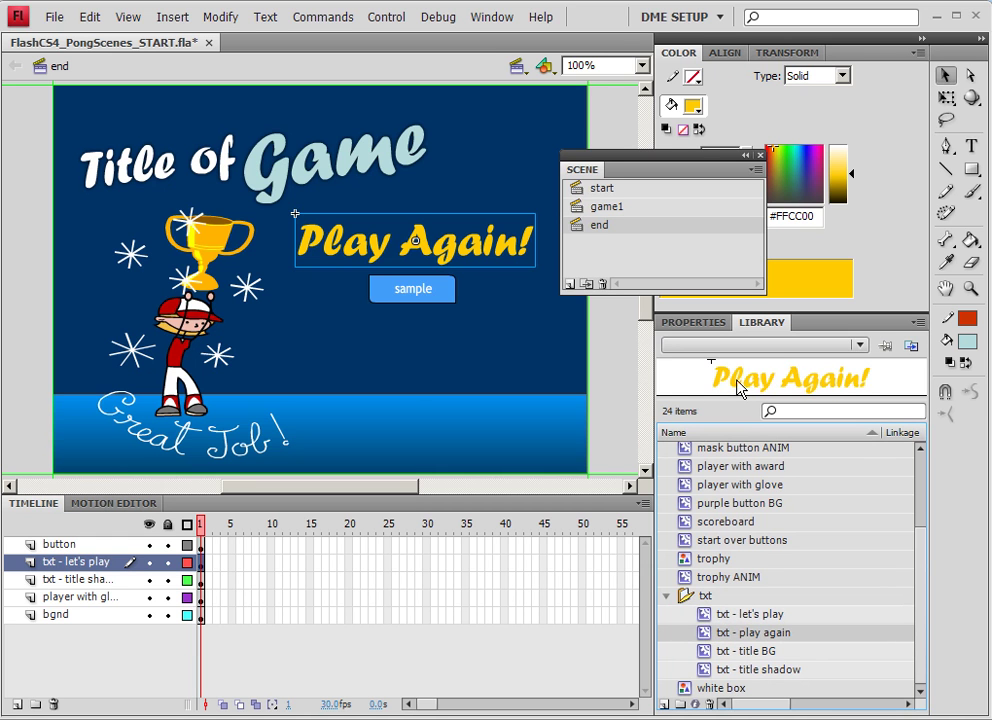
click(714, 614)
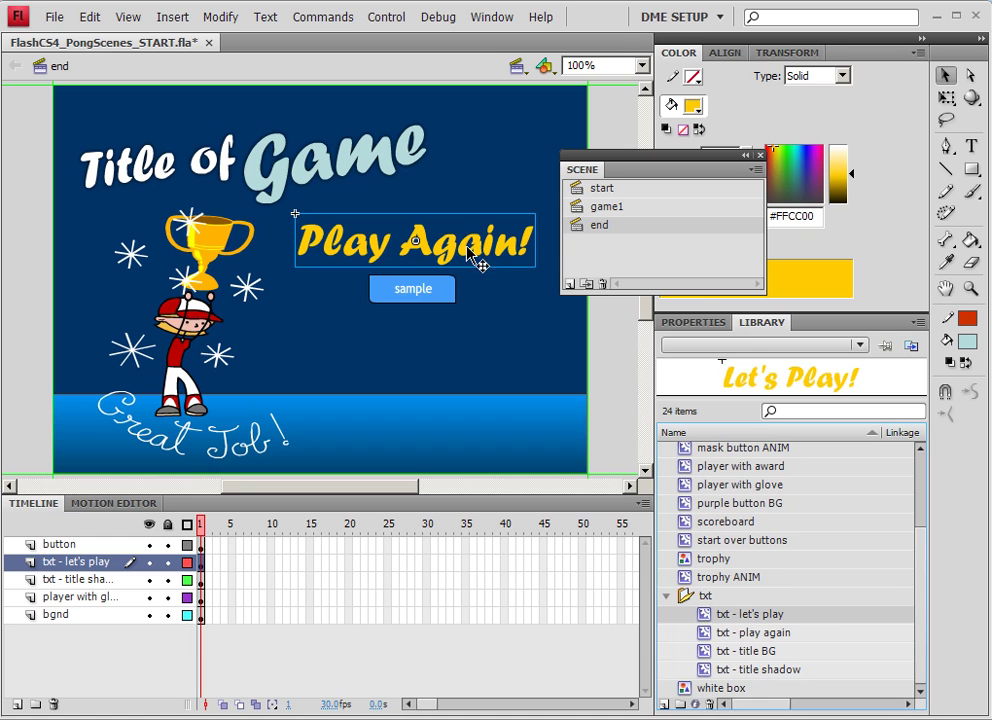
click(428, 300)
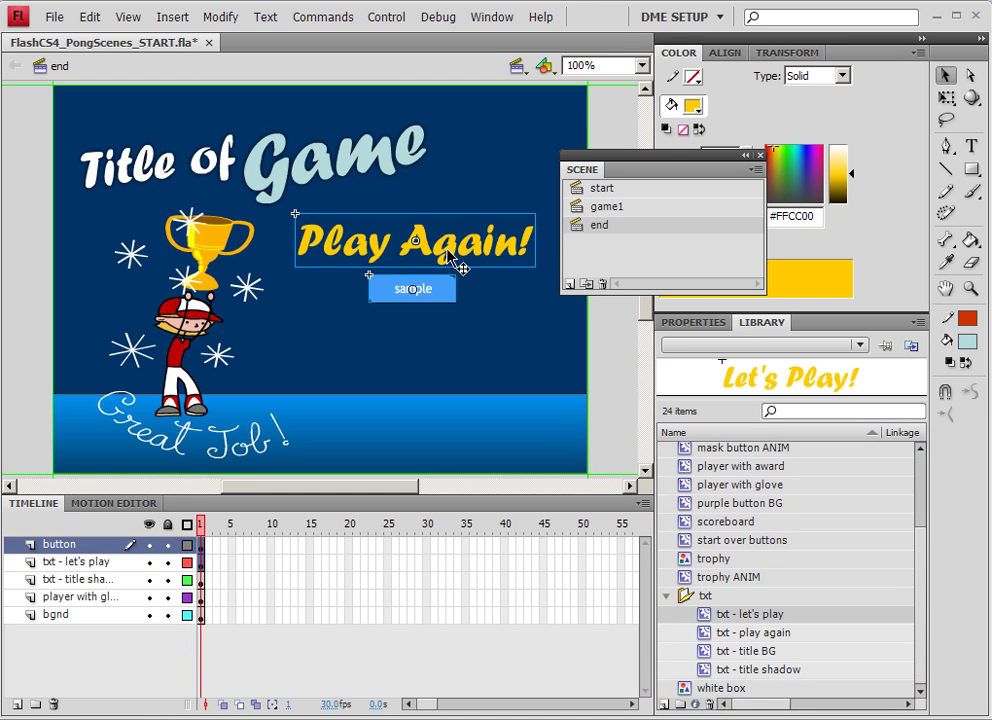